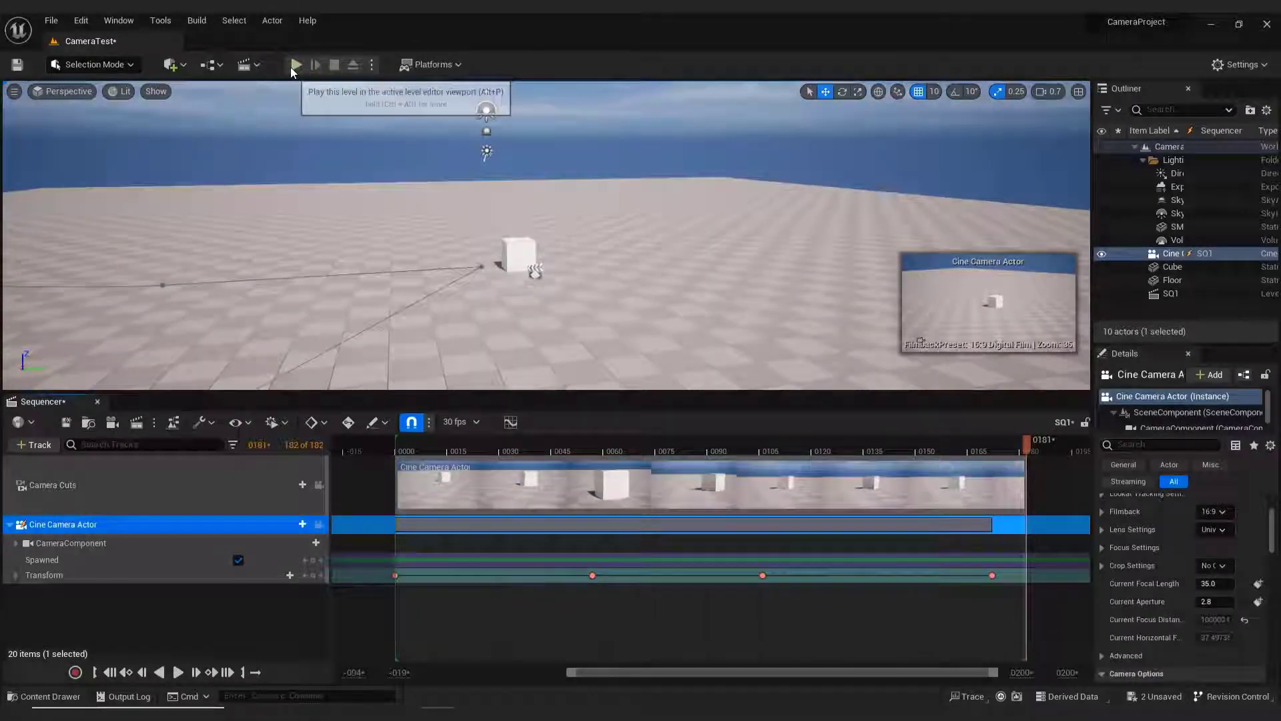
Step: Play the level in the editor viewport to preview the camera sequence, and stop the playback
{"action": "left_click", "coordinate": [296, 65]}
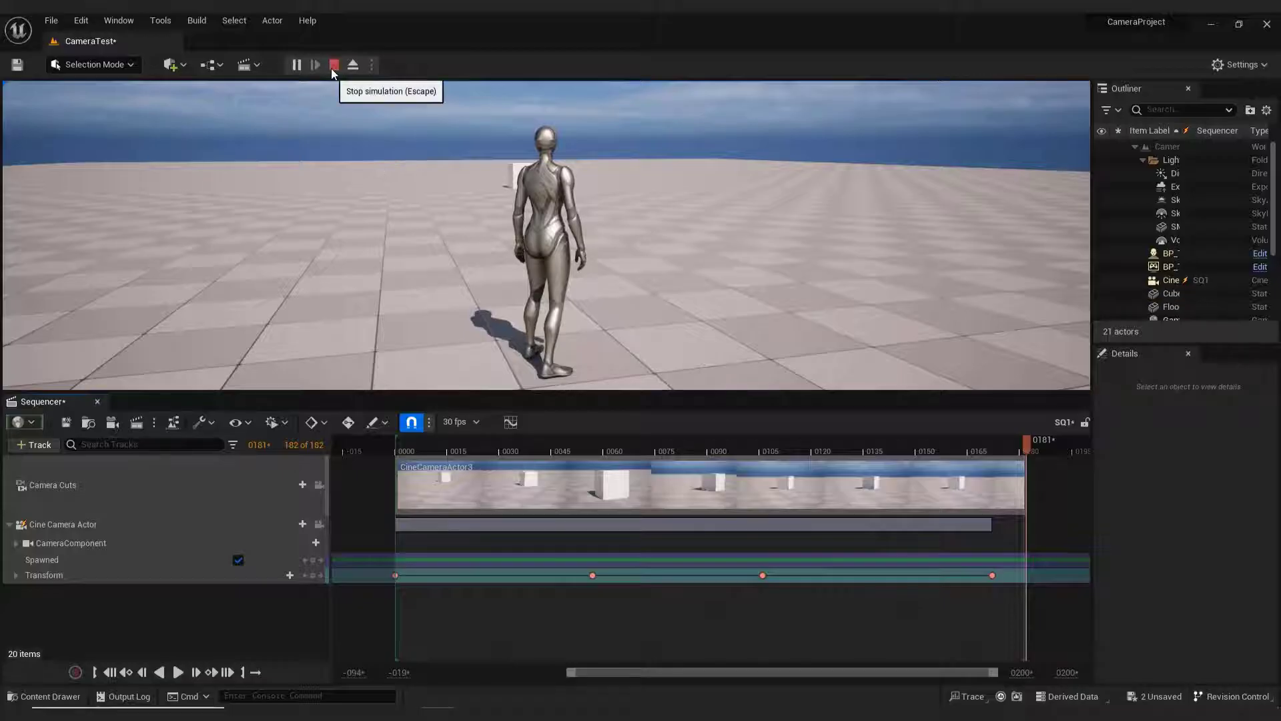
{"action": "left_click", "coordinate": [334, 64]}
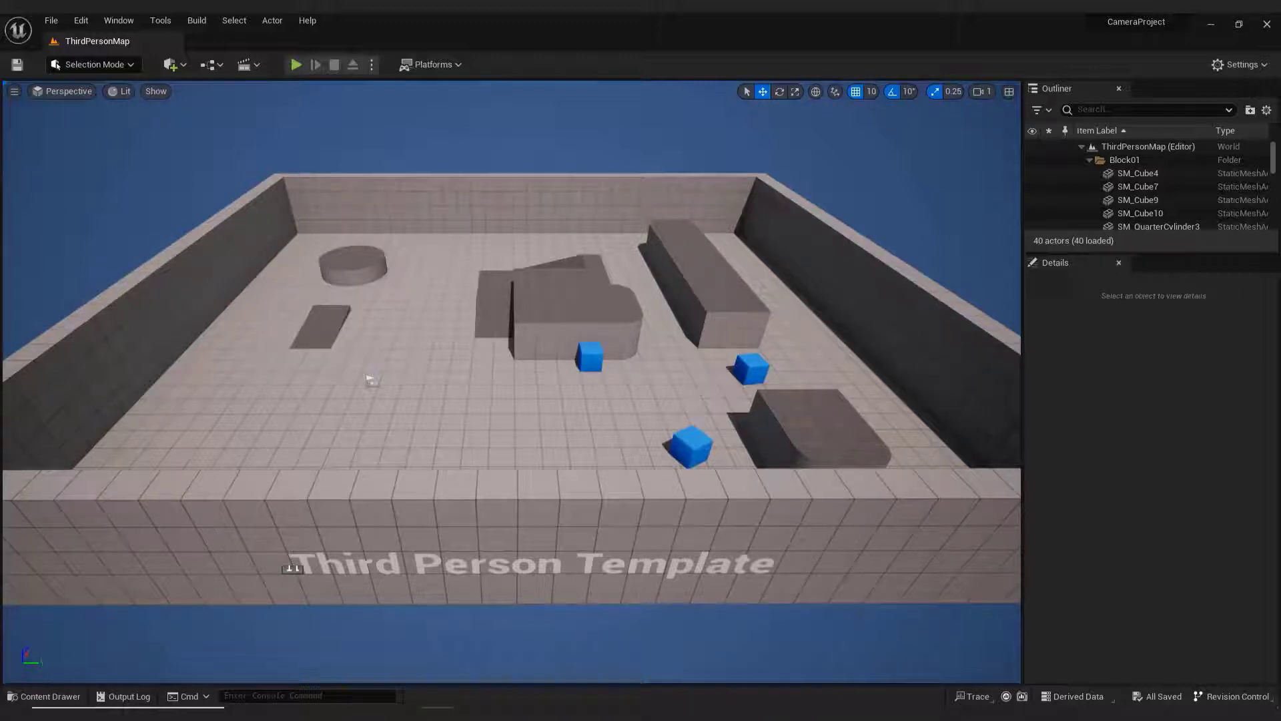
Step: Load the Default Editor Layout for the editor windows
{"action": "left_click", "coordinate": [123, 25]}
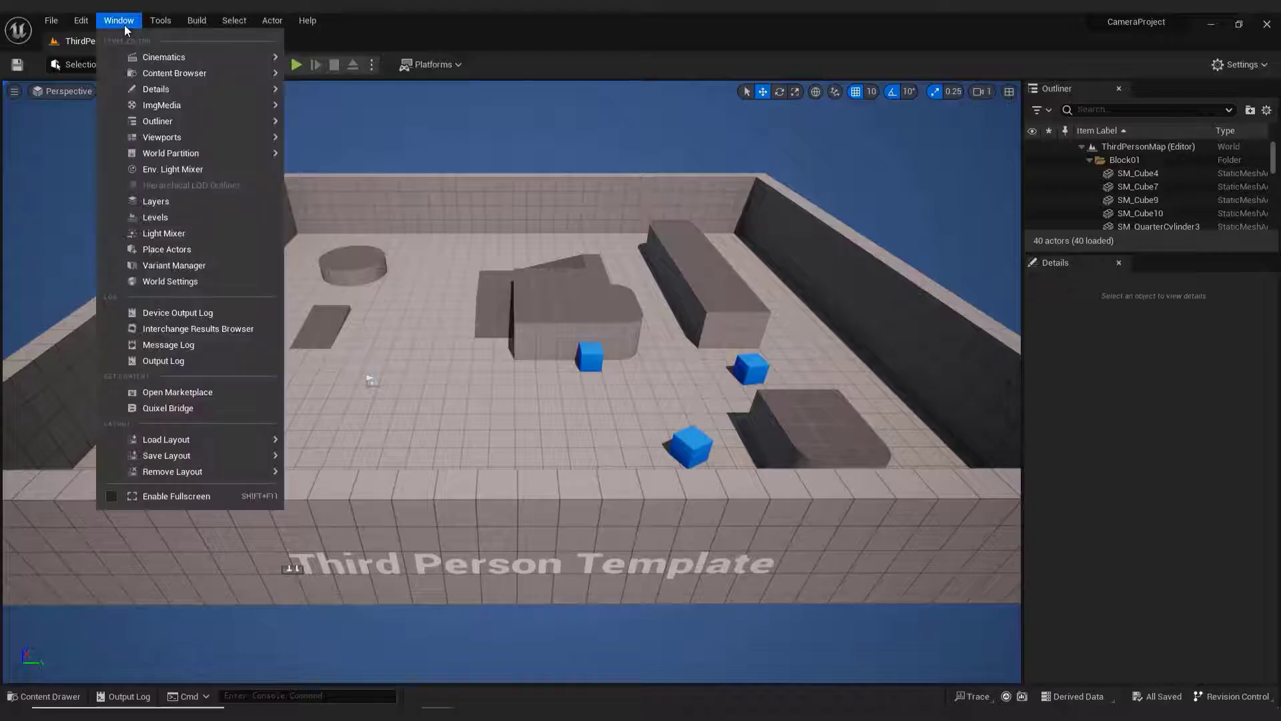
{"action": "mouse_move", "coordinate": [181, 442]}
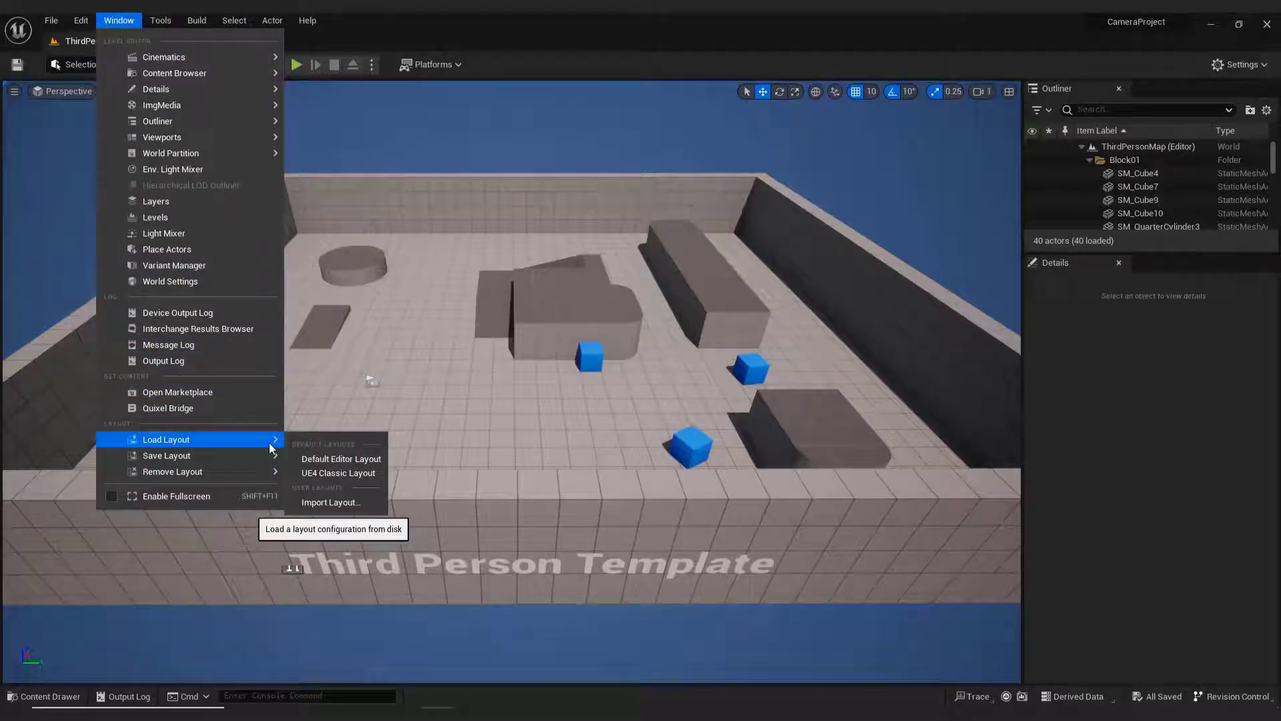
{"action": "left_click", "coordinate": [357, 459]}
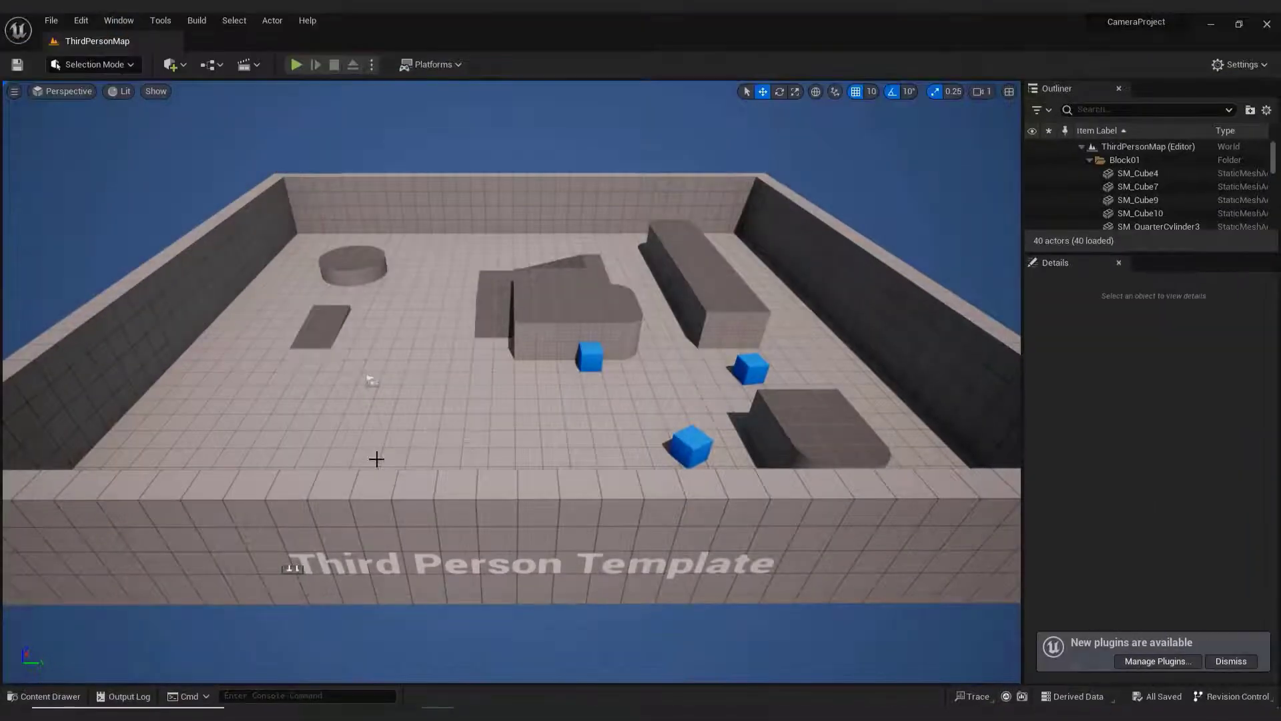
Step: Create a new level from the Basic template
{"action": "left_click", "coordinate": [53, 22]}
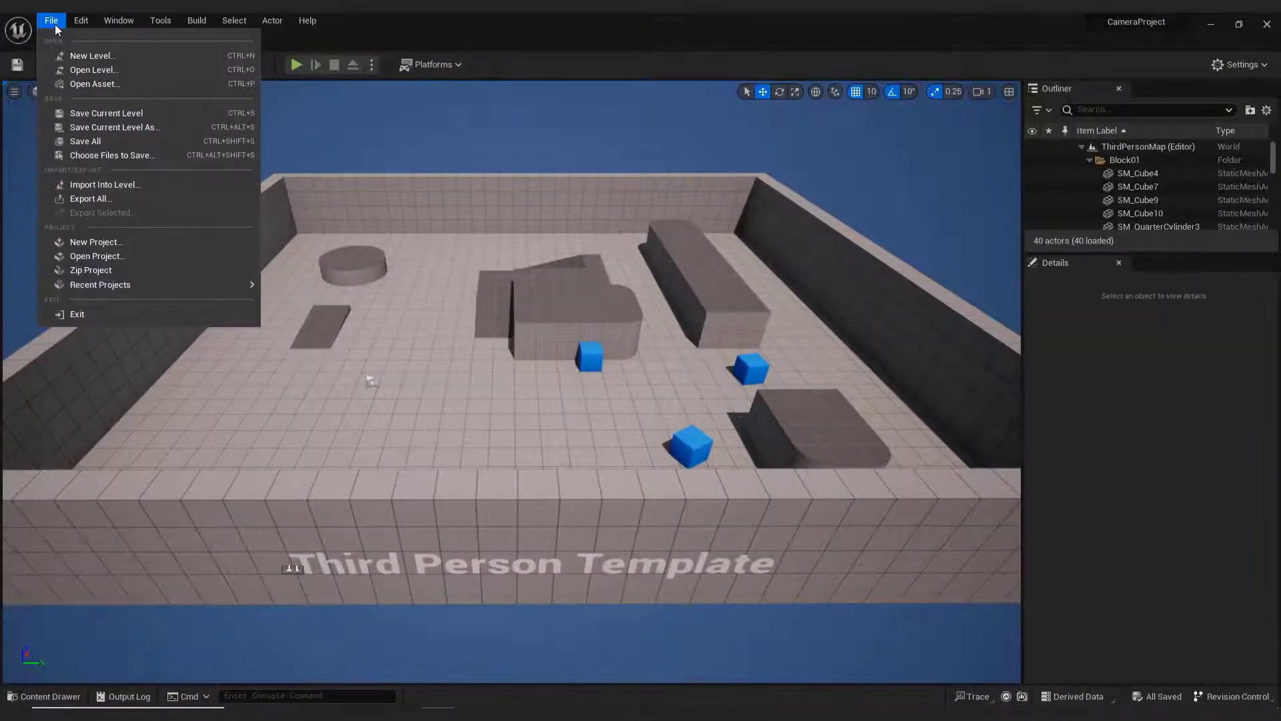
{"action": "left_click", "coordinate": [94, 58]}
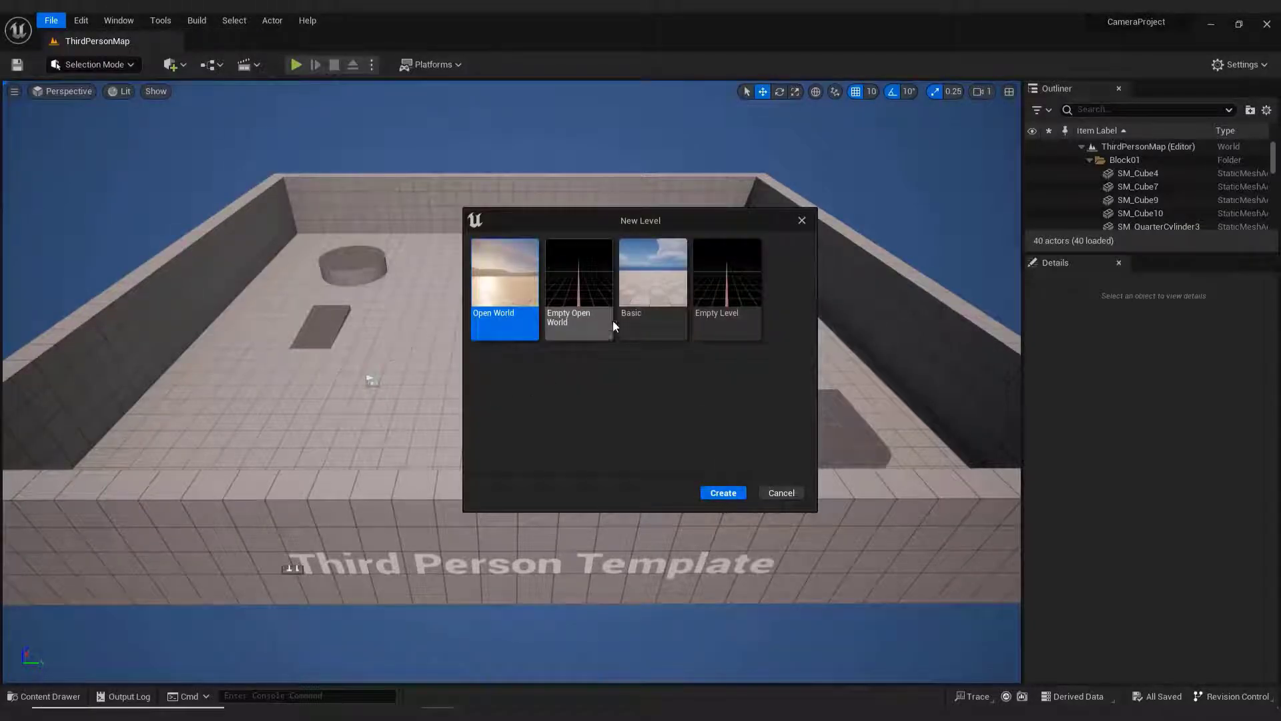
{"action": "left_click", "coordinate": [647, 275]}
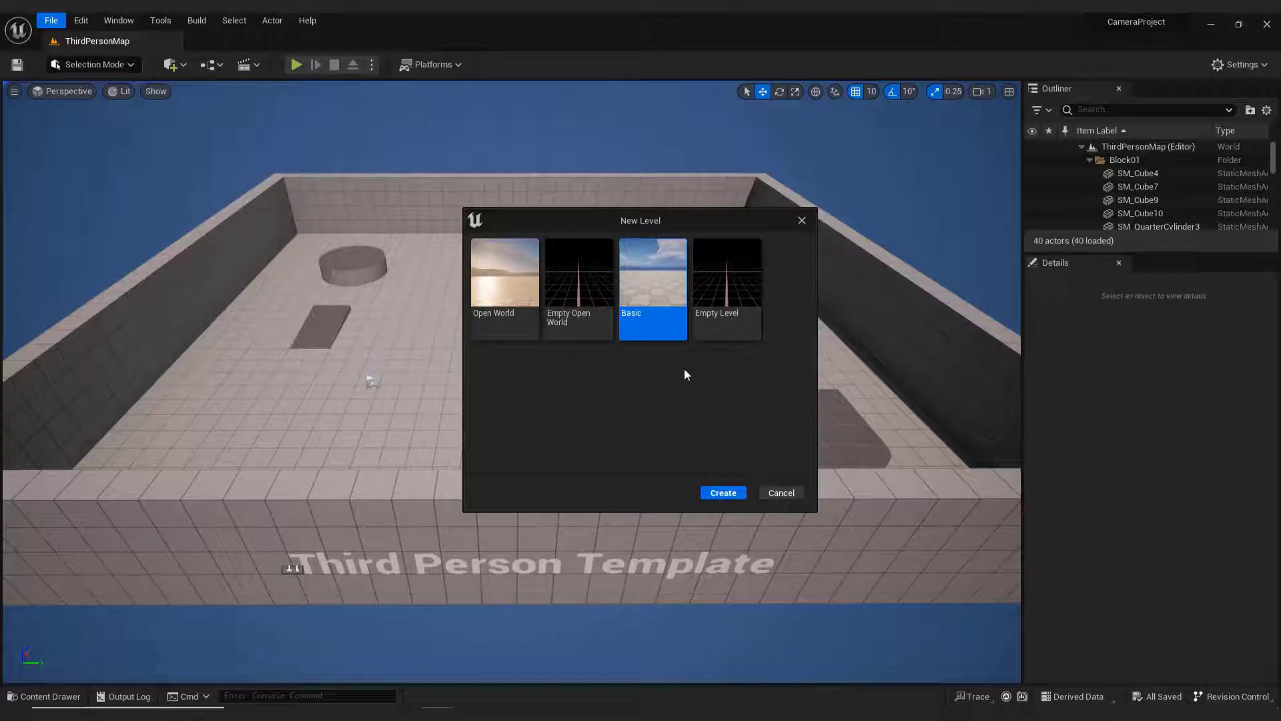
{"action": "left_click", "coordinate": [718, 493]}
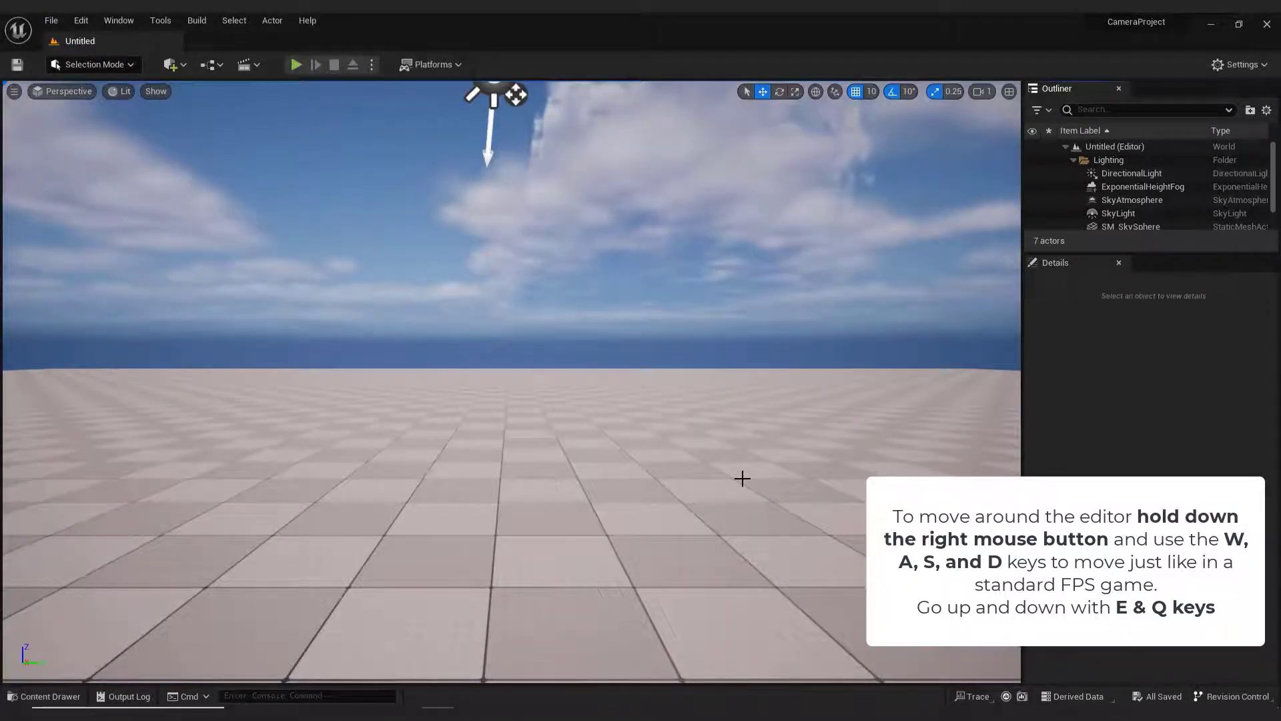
Step: Fly around the new level to view its floor and lighting actors from farther back
{"action": "key", "text": "w"}
{"action": "right_click_drag", "start_coordinate": [658, 430], "coordinate": [645, 423]}
{"action": "key", "text": "s"}
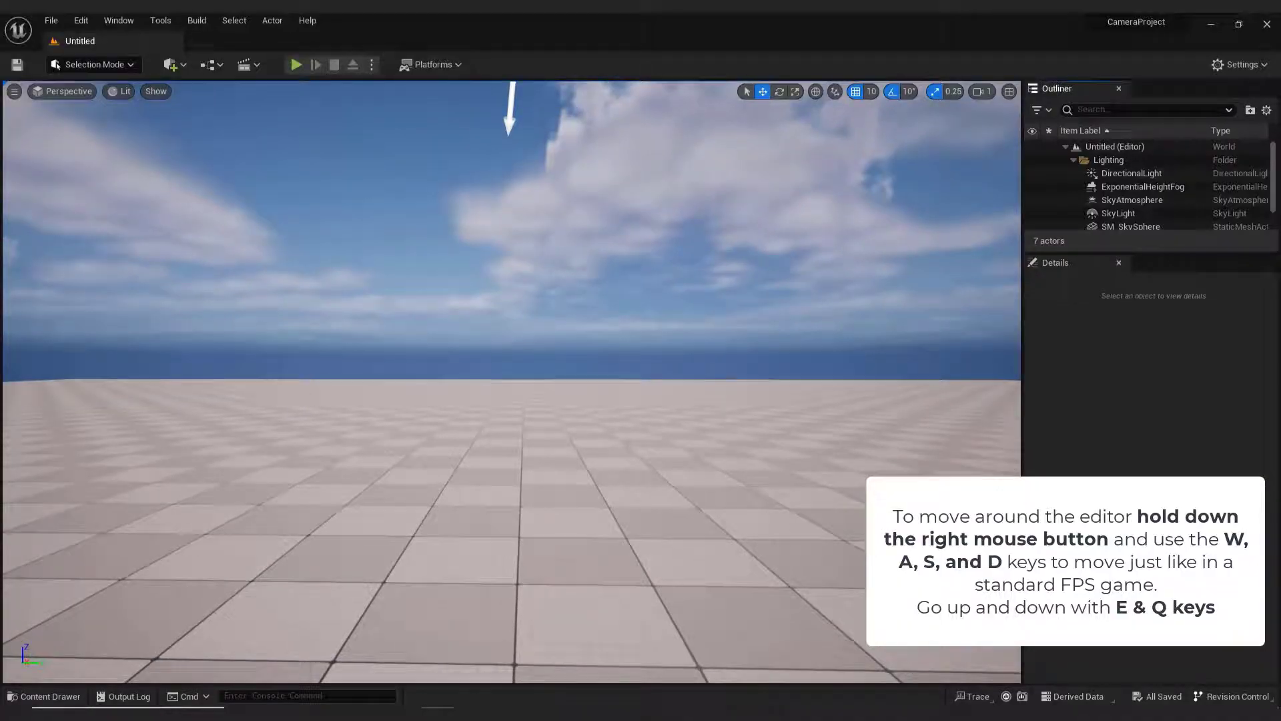
{"action": "key", "text": "e"}
{"action": "right_click_drag", "start_coordinate": [645, 424], "coordinate": [574, 431]}
{"action": "key", "text": "q"}
{"action": "key", "text": "q"}
Step: Save the new level in the Content folder under the name CameraTest
{"action": "left_click", "coordinate": [51, 20]}
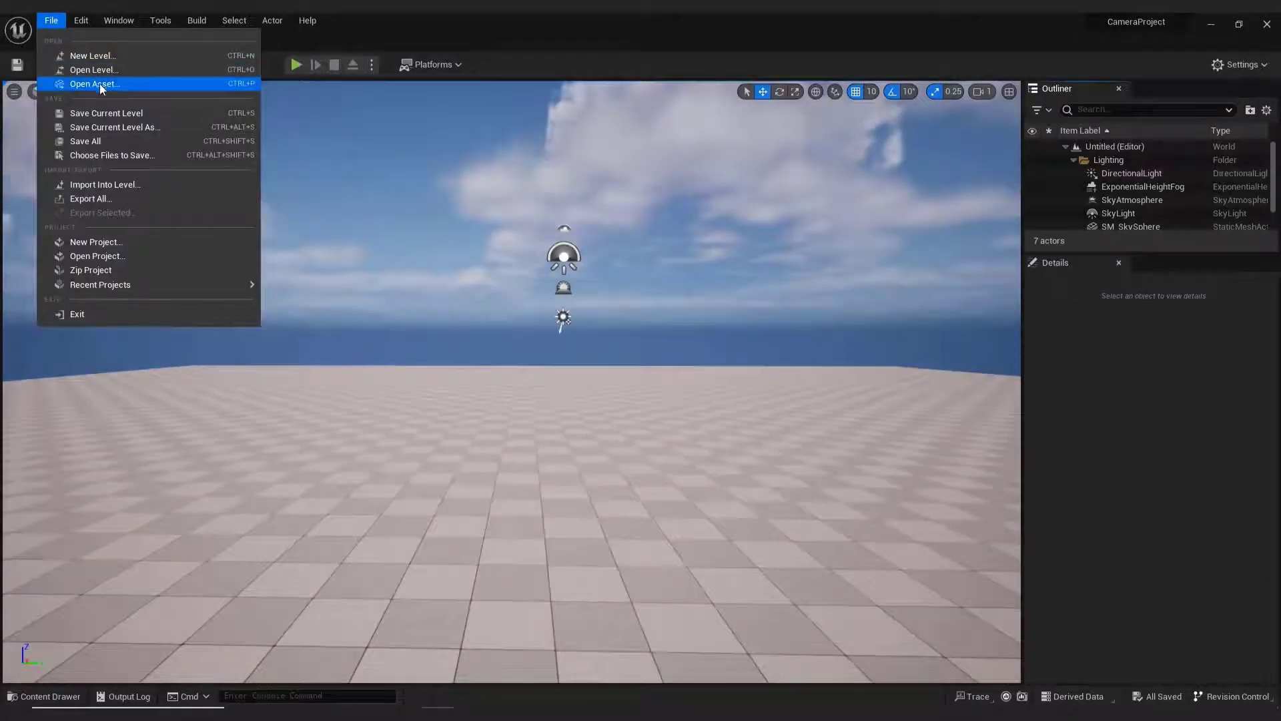
{"action": "left_click", "coordinate": [159, 115]}
{"action": "type", "text": "CameraTest"}
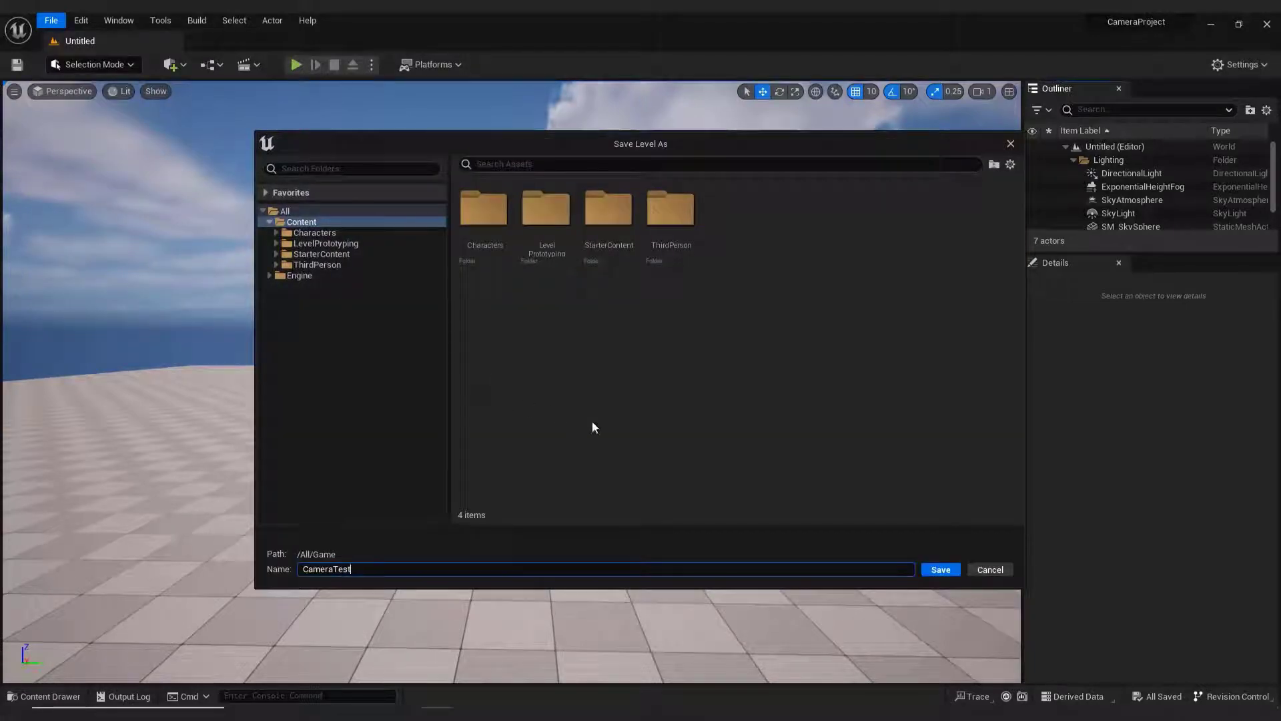
{"action": "left_click", "coordinate": [941, 568]}
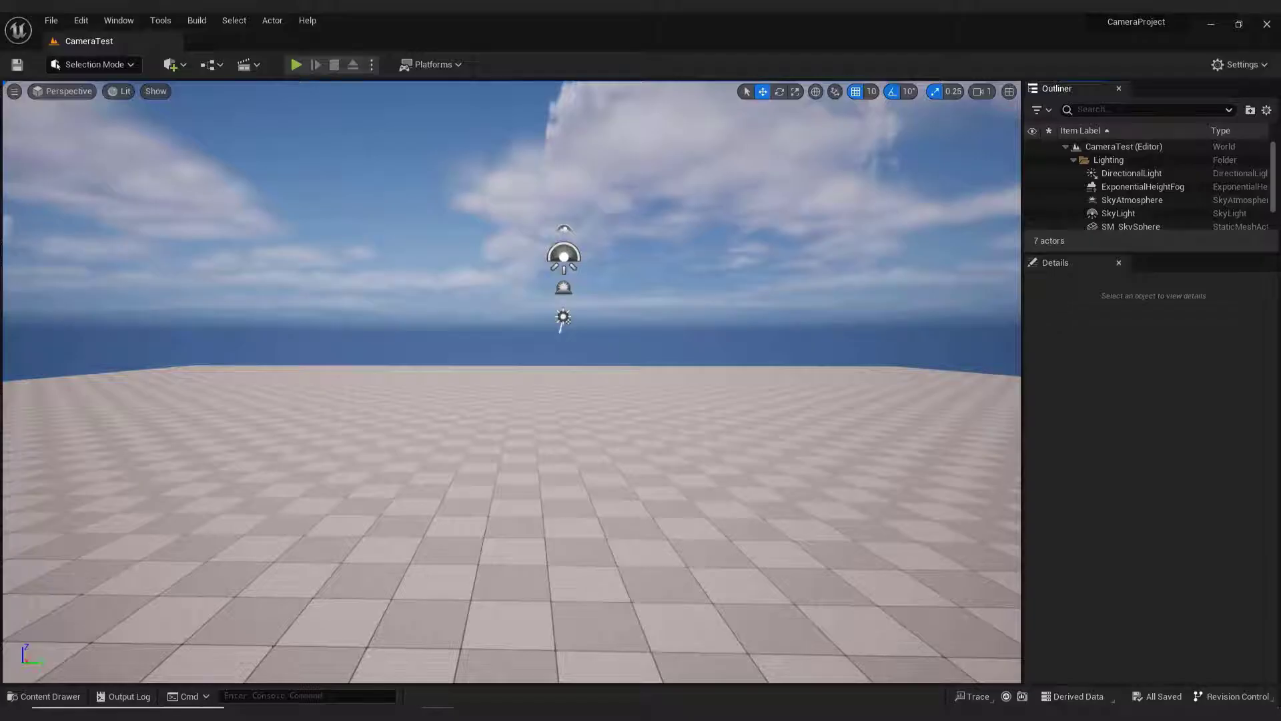
Step: Place a Cube shape in the middle of the level and snap it down onto the floor
{"action": "left_click", "coordinate": [172, 64]}
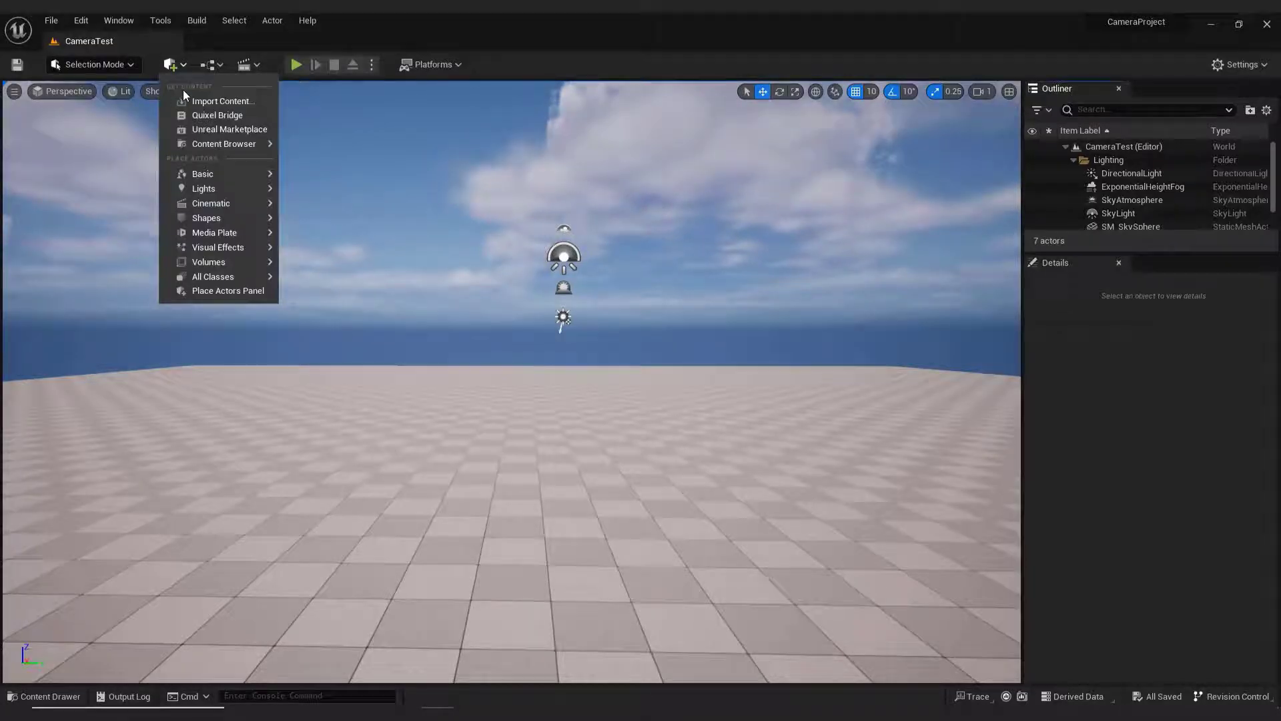
{"action": "mouse_move", "coordinate": [220, 218]}
{"action": "left_click_drag", "start_coordinate": [329, 221], "coordinate": [571, 364]}
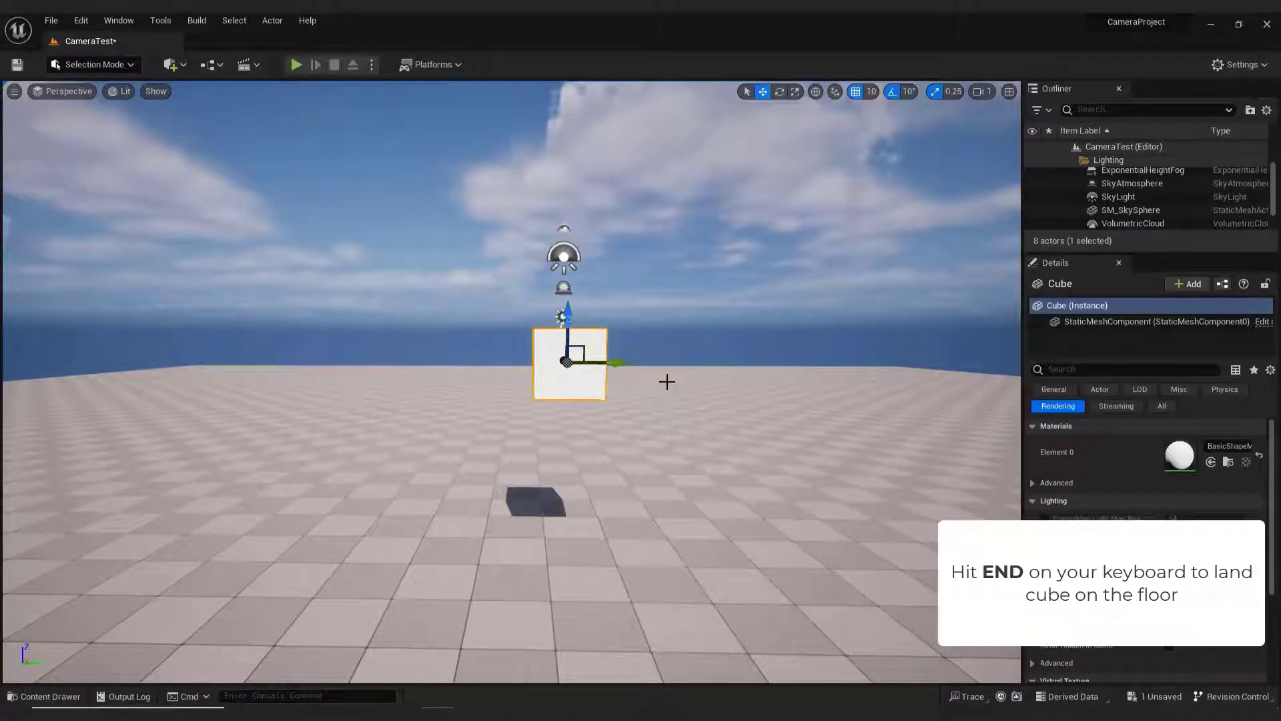
{"action": "right_click_drag", "start_coordinate": [667, 382], "coordinate": [614, 404]}
{"action": "key", "text": "d"}
{"action": "key", "text": "End"}
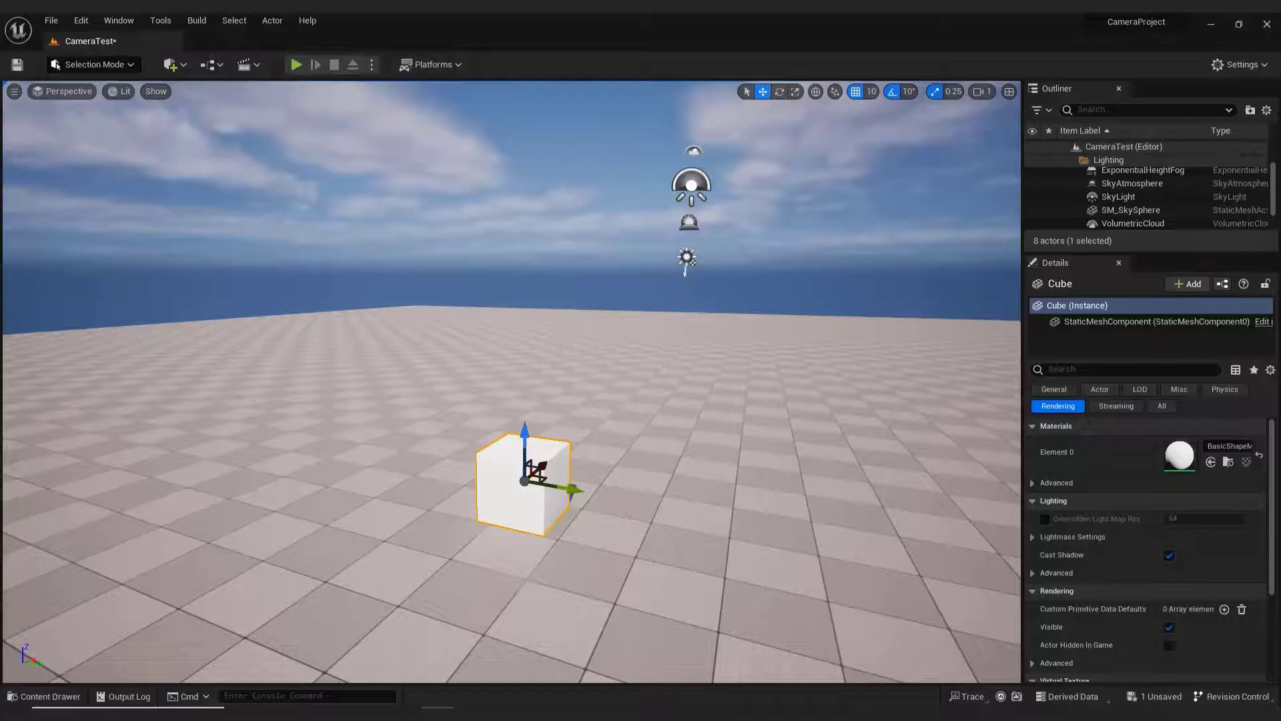
Step: Add a level sequence in front of the cube and save it in the Content folder as SQ1
{"action": "mouse_move", "coordinate": [748, 399]}
{"action": "right_mouse_down"}
{"action": "mouse_move", "coordinate": [801, 397]}
{"action": "mouse_move", "coordinate": [742, 406]}
{"action": "mouse_move", "coordinate": [754, 397]}
{"action": "right_mouse_up"}
{"action": "key", "text": "a"}
{"action": "key", "text": "q"}
{"action": "key", "text": "d"}
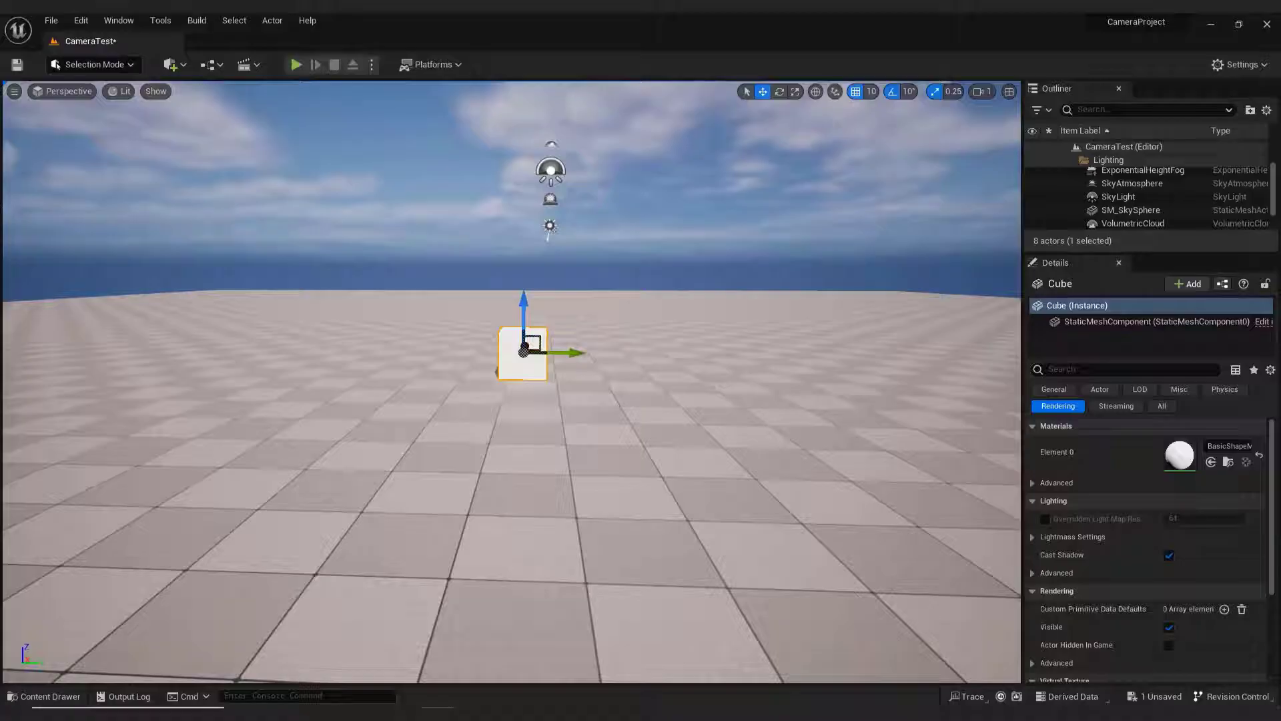
{"action": "left_click", "coordinate": [253, 68]}
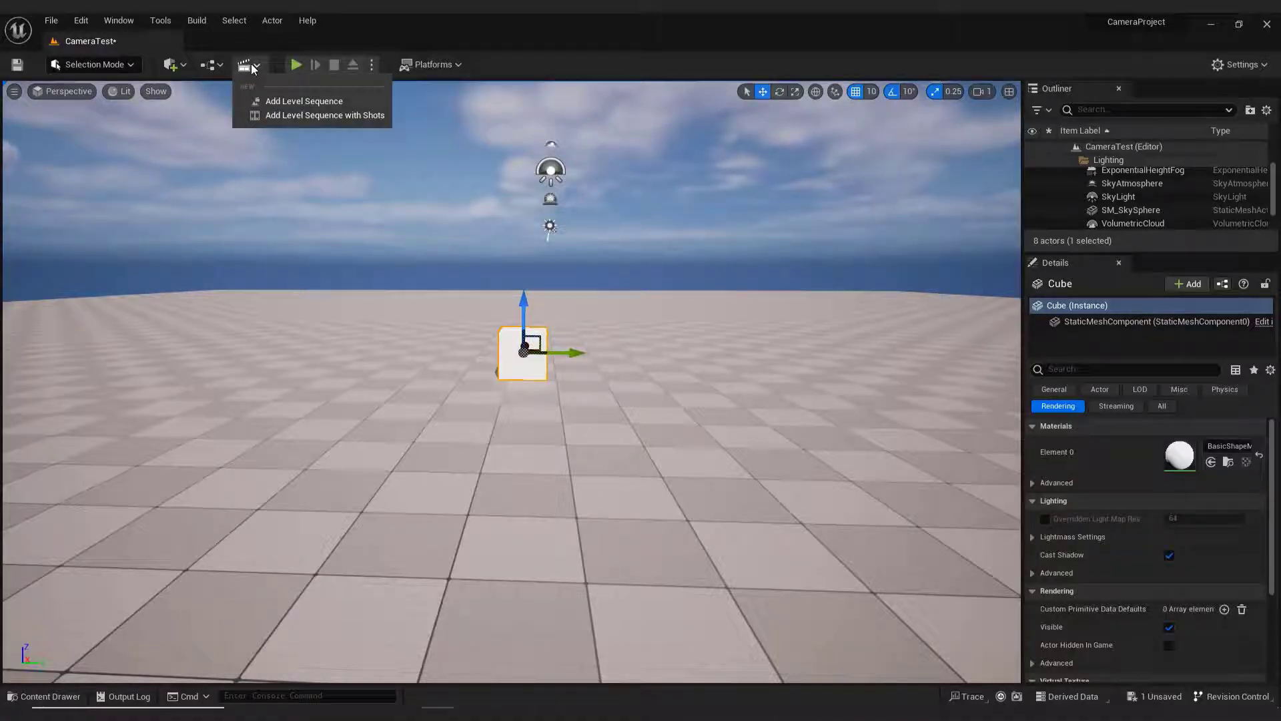
{"action": "left_click", "coordinate": [334, 101]}
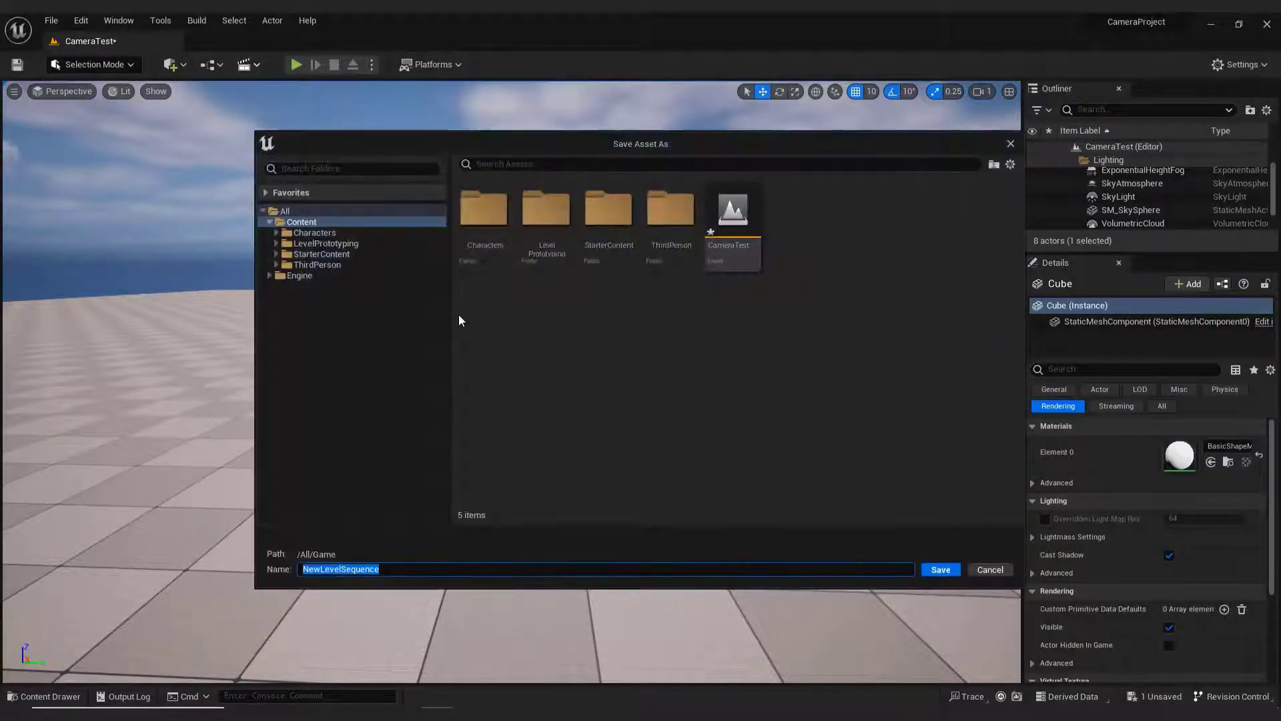
{"action": "type", "text": "SQ1"}
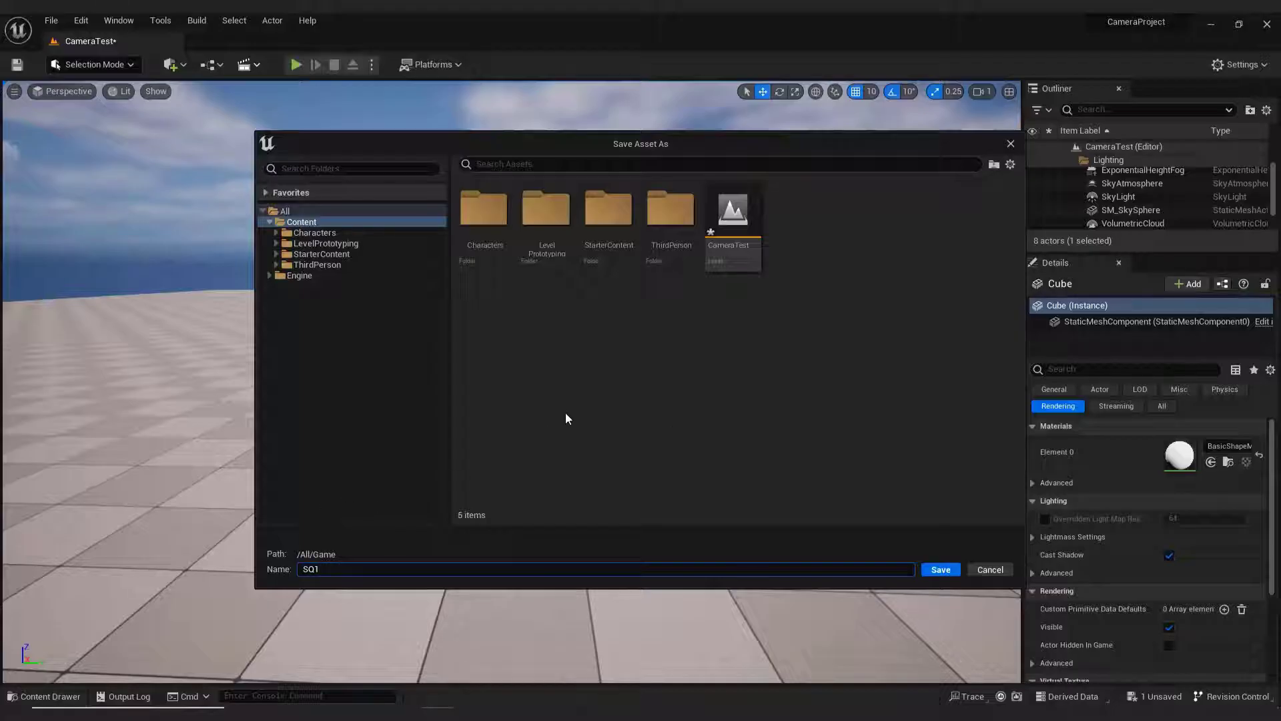
{"action": "left_click", "coordinate": [942, 569]}
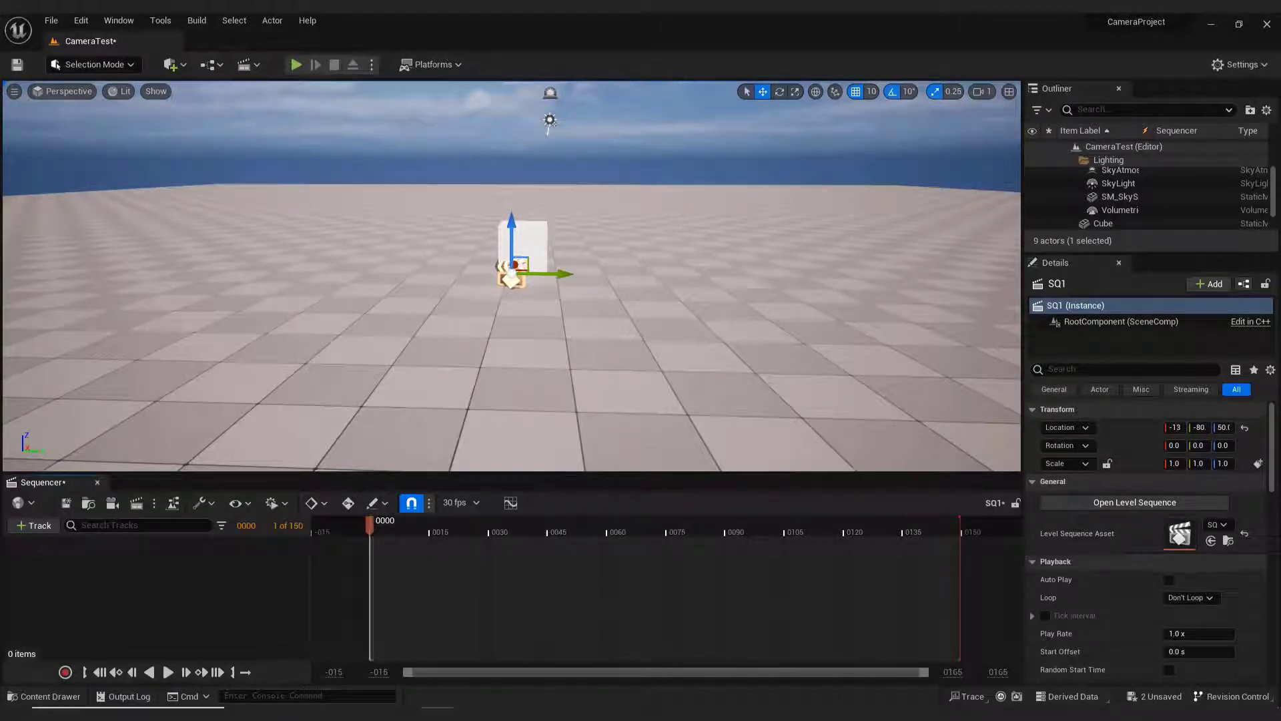
Step: Add a Cine Camera to the SQ1 sequence and pilot it to frame the cube at an angle from slightly above
{"action": "left_click", "coordinate": [112, 503]}
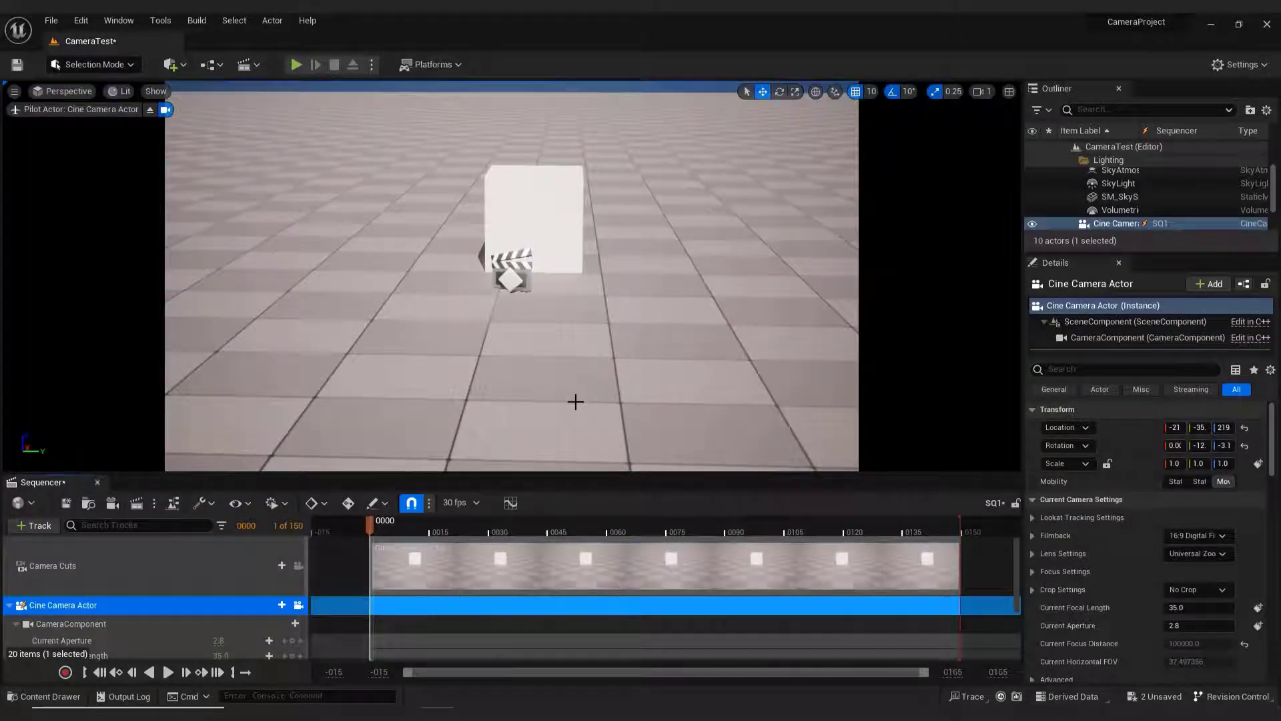
{"action": "right_click_drag", "start_coordinate": [697, 373], "coordinate": [672, 332]}
{"action": "key", "text": "a"}
{"action": "key", "text": "s"}
{"action": "scroll", "coordinate": [709, 363], "scroll_direction": "down", "scroll_amount": 3}
{"action": "key", "text": "d"}
{"action": "key", "text": "w"}
{"action": "key", "text": "q"}
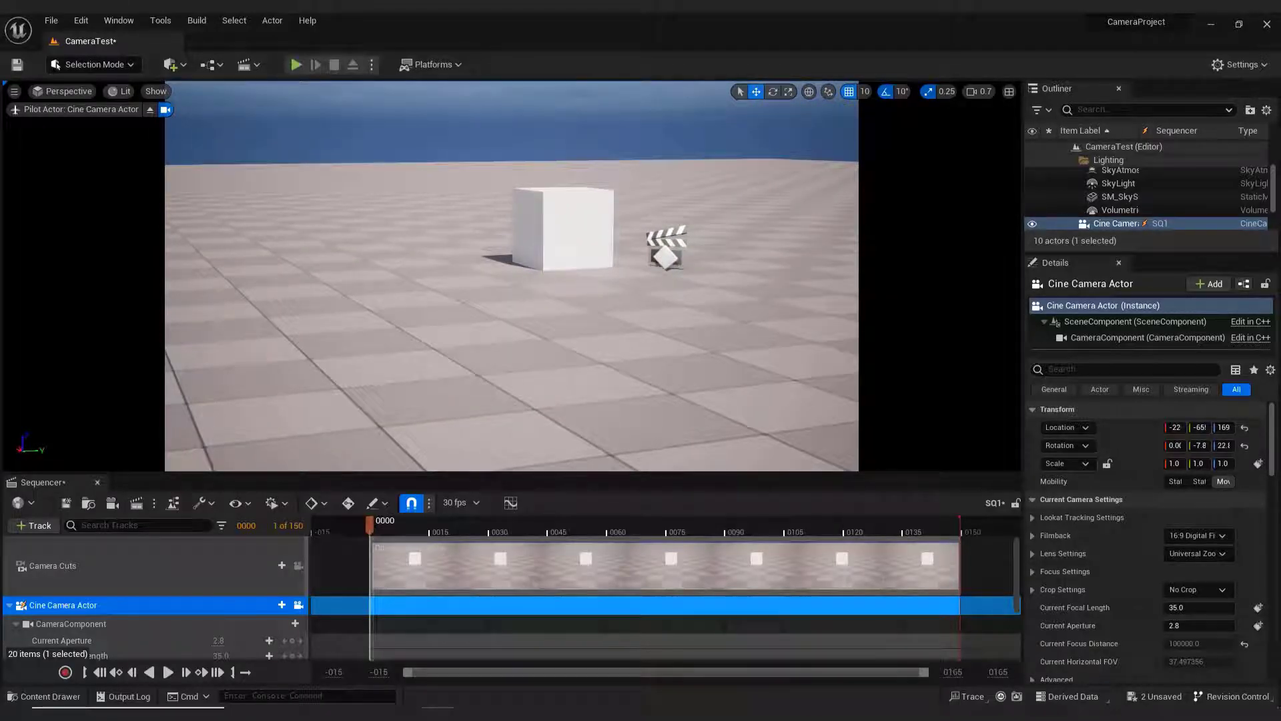
Step: Toggle the viewport lock on the Cine Camera Actor, stop piloting it, and back away to see the camera in the level
{"action": "left_click", "coordinate": [298, 606]}
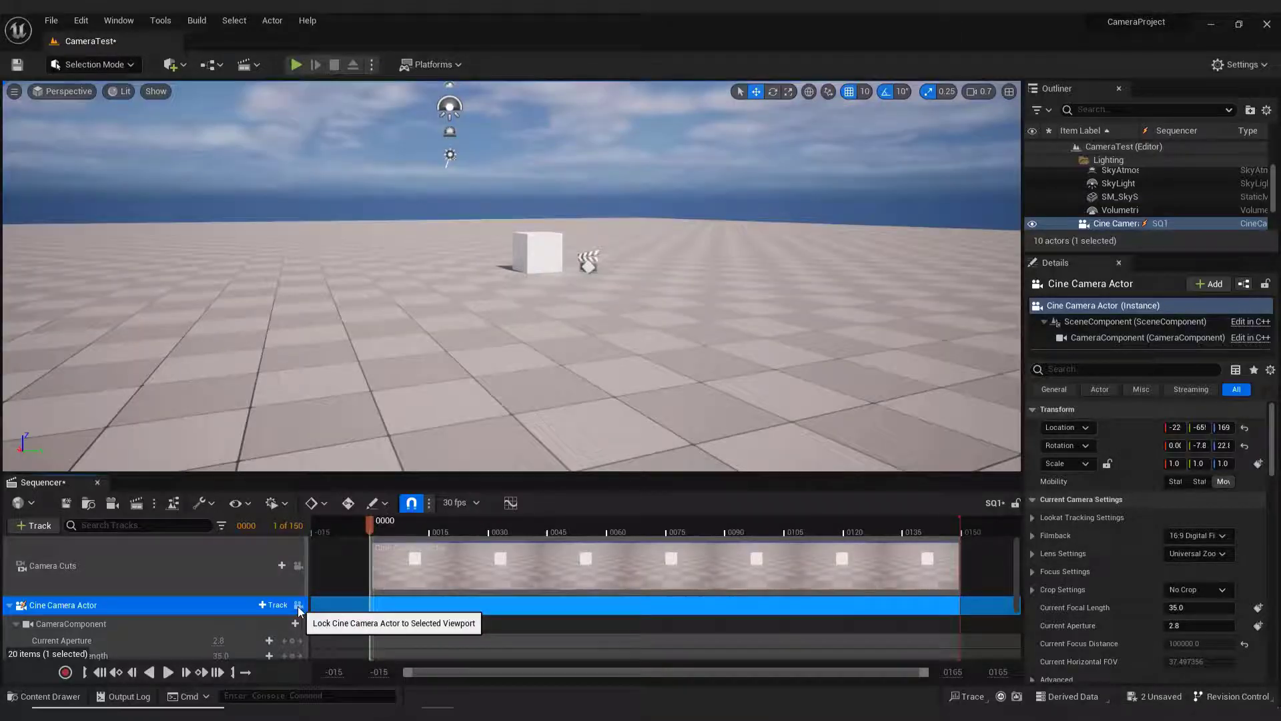
{"action": "left_click", "coordinate": [298, 606]}
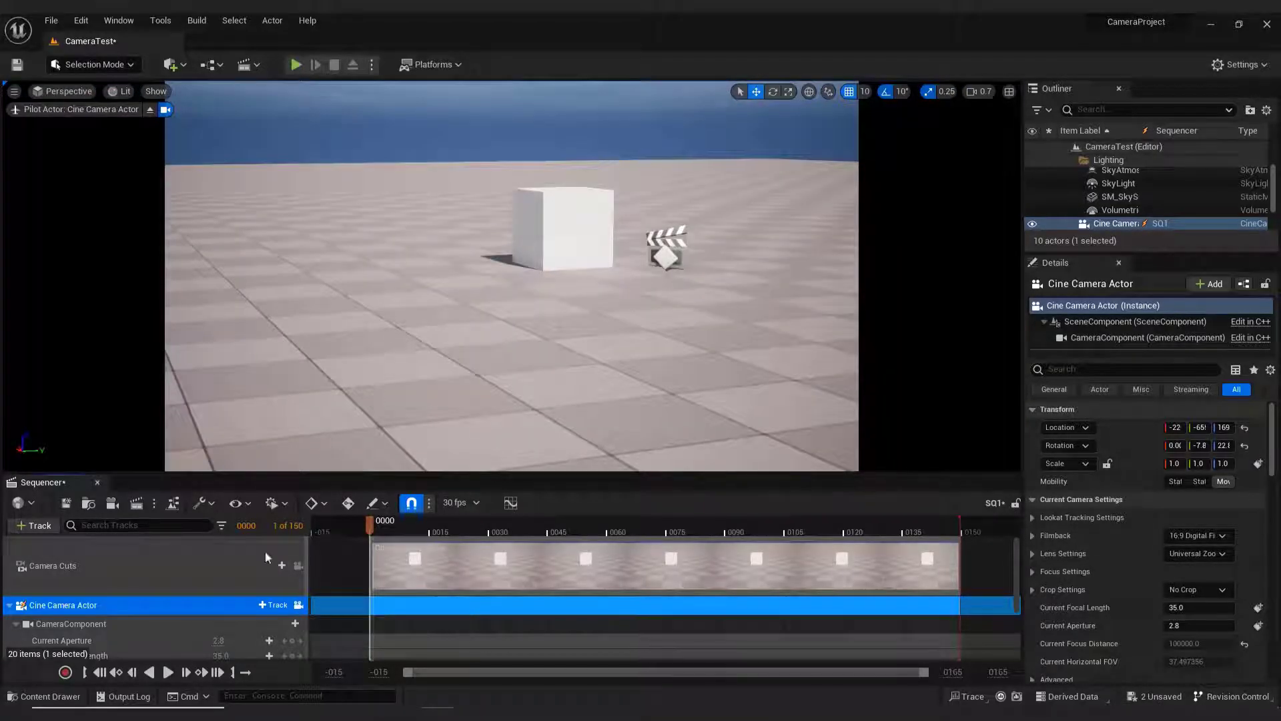
{"action": "left_click", "coordinate": [151, 111]}
{"action": "mouse_move", "coordinate": [685, 355]}
{"action": "right_mouse_down"}
{"action": "mouse_move", "coordinate": [627, 338]}
{"action": "mouse_move", "coordinate": [586, 352]}
{"action": "mouse_move", "coordinate": [684, 354]}
{"action": "right_mouse_up"}
{"action": "key", "text": "s"}
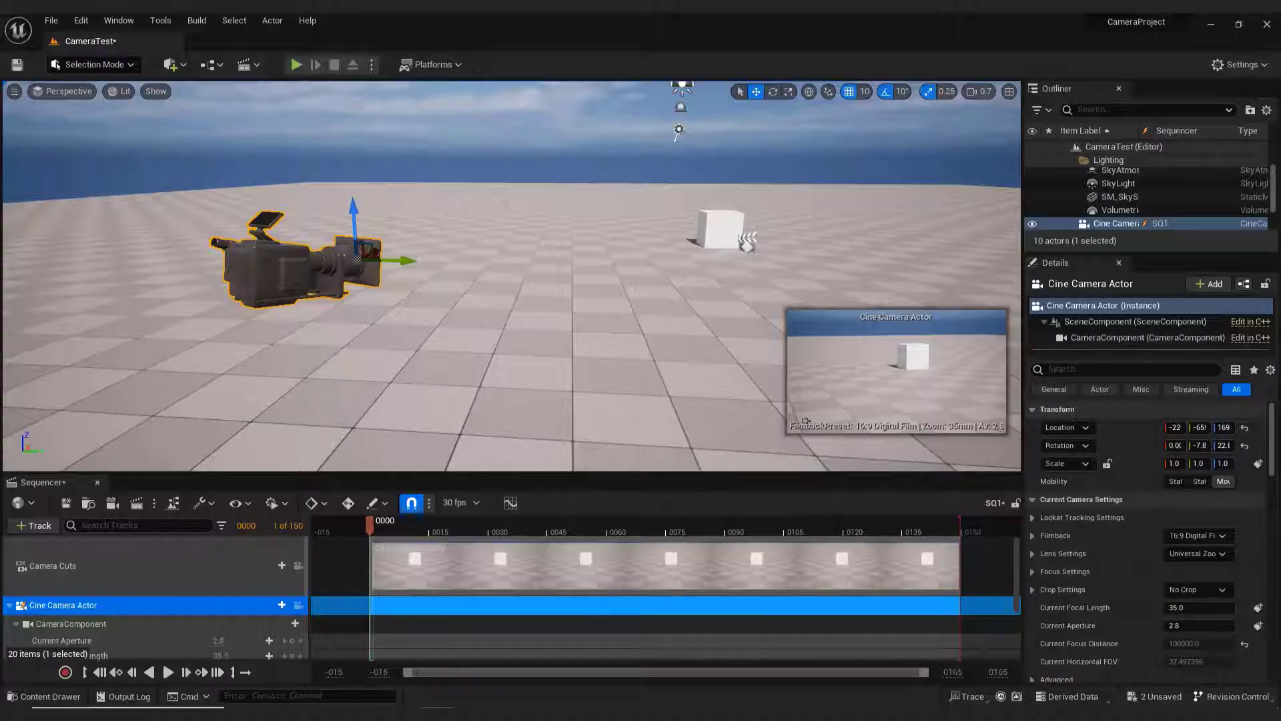
Step: Close the Sequencer and reopen the SQ1 level sequence from the Content folder
{"action": "left_click", "coordinate": [97, 482]}
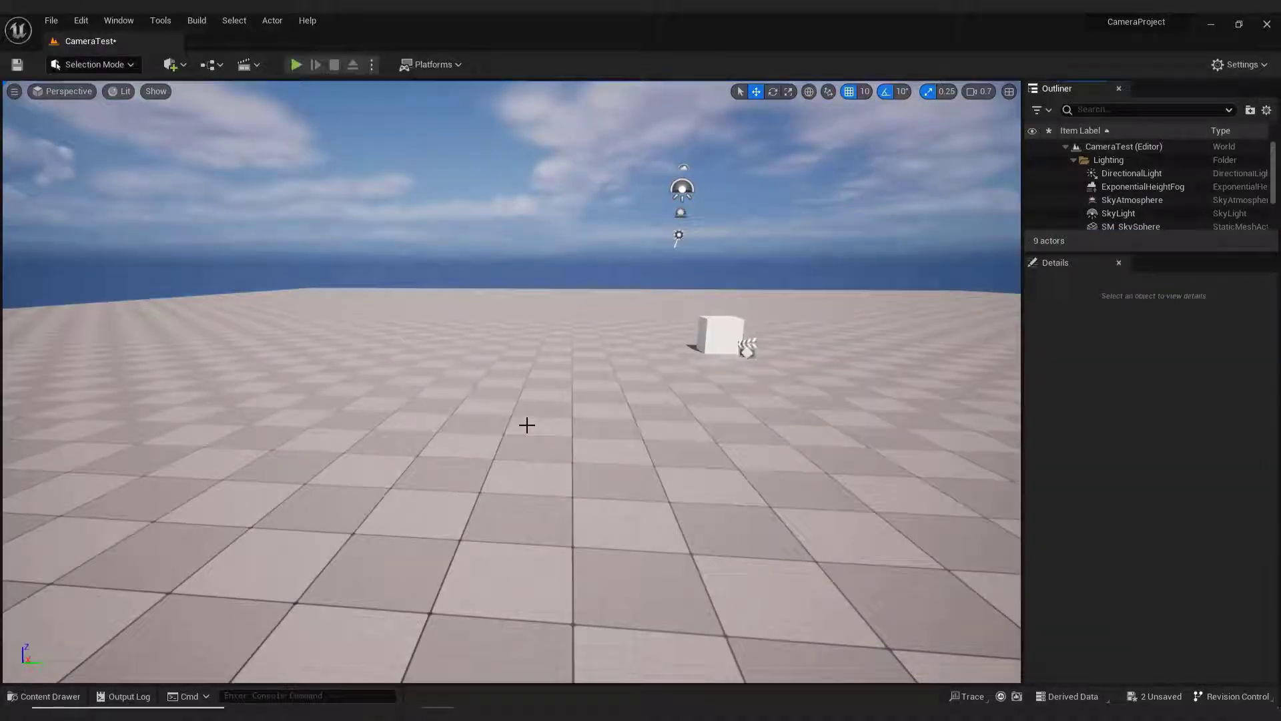
{"action": "key", "text": "ctrl+space"}
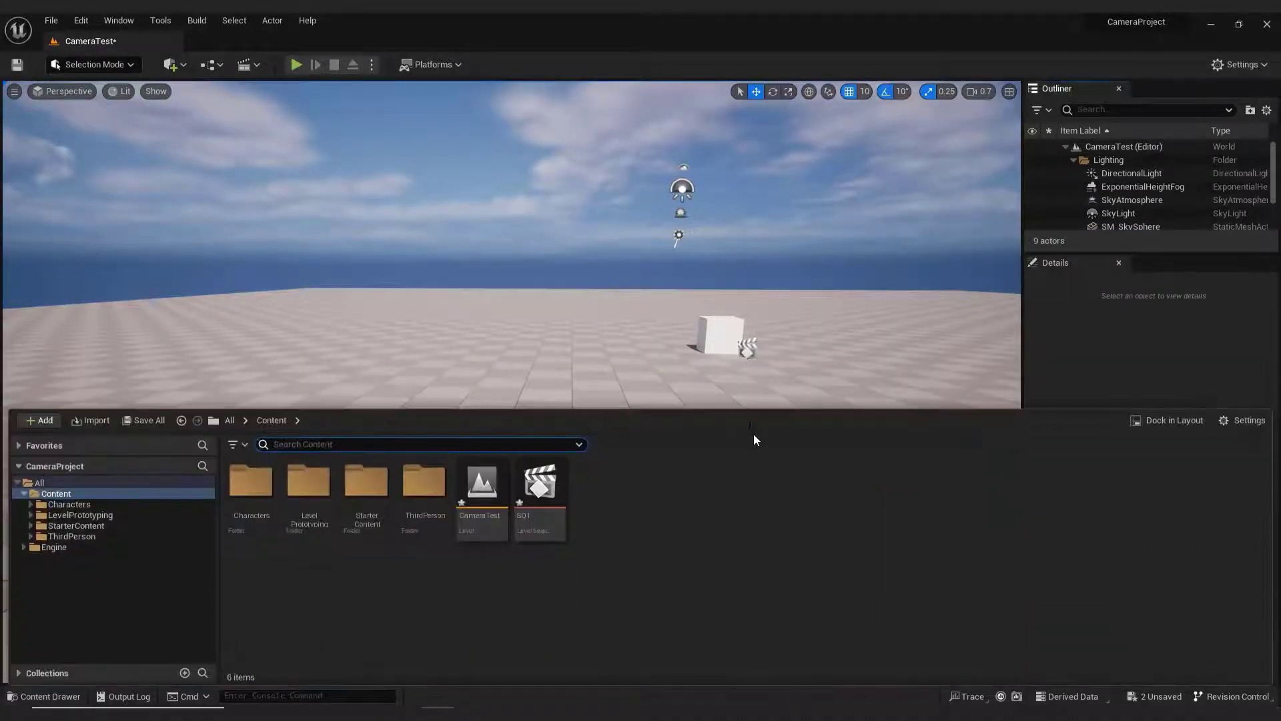
{"action": "double_click", "coordinate": [539, 490]}
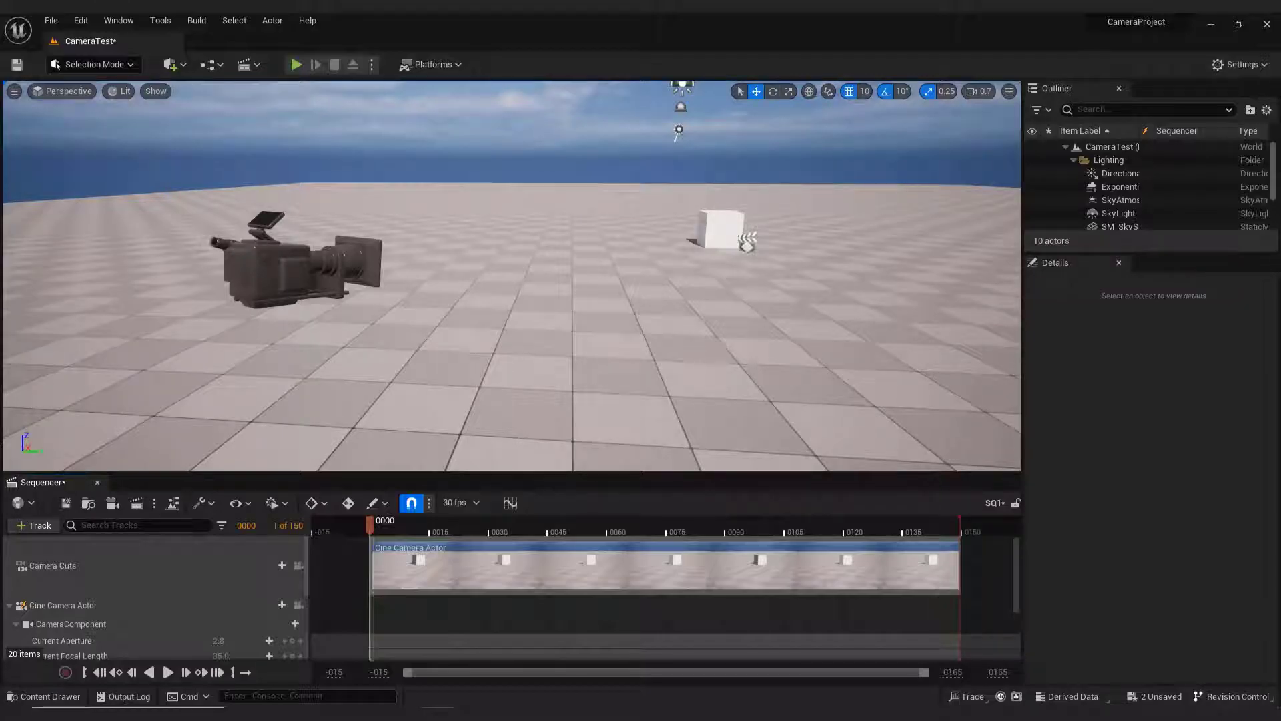
Step: Lower the Cine Camera Actor along its vertical axis to a Z location of about 149
{"action": "scroll", "coordinate": [157, 580], "scroll_direction": "down", "scroll_amount": 3}
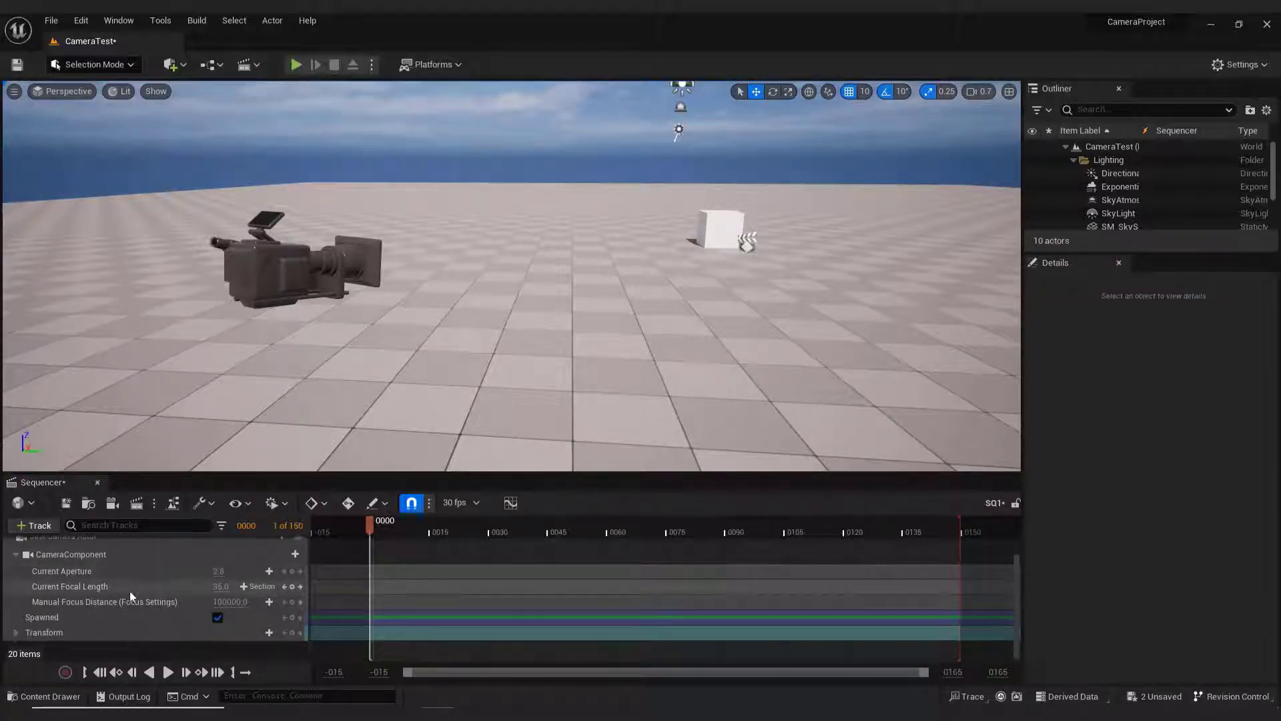
{"action": "left_click", "coordinate": [66, 637]}
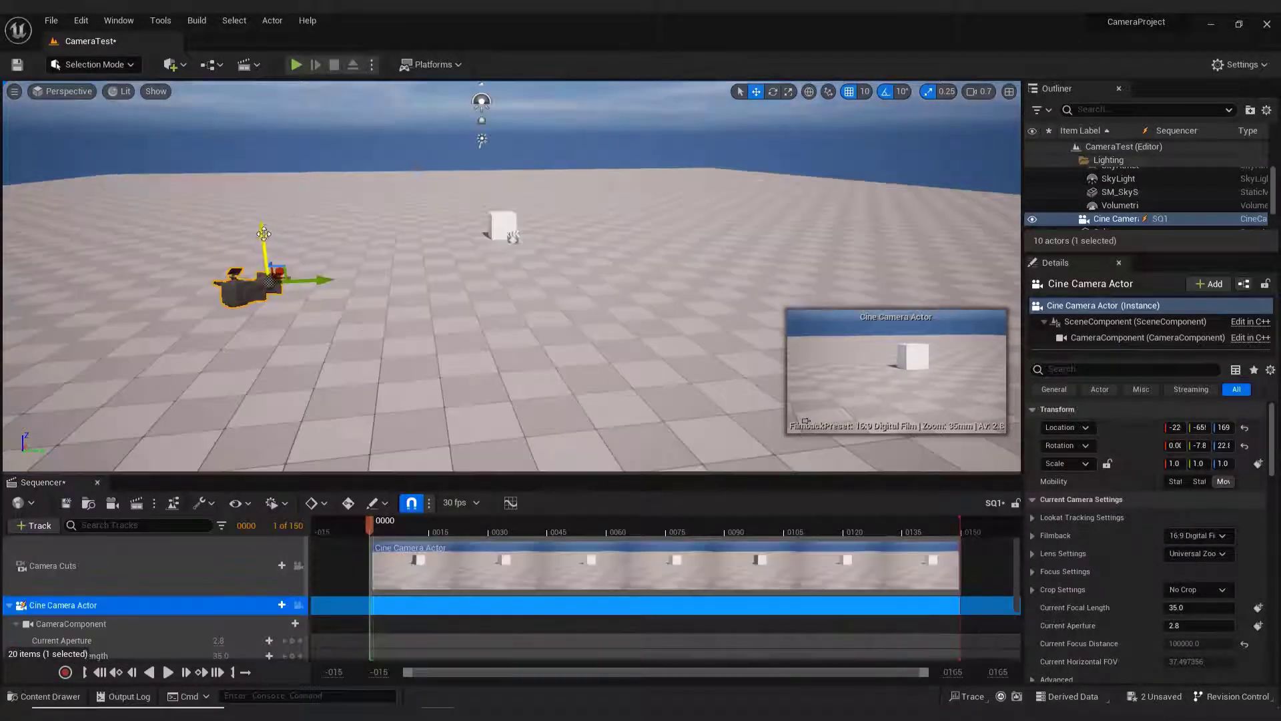
{"action": "mouse_move", "coordinate": [264, 233]}
{"action": "left_mouse_down"}
{"action": "mouse_move", "coordinate": [264, 275]}
{"action": "mouse_move", "coordinate": [265, 245]}
{"action": "left_mouse_up"}
Step: Add a keyframe on the Cine Camera Actor's Transform track at frame 0
{"action": "scroll", "coordinate": [253, 590], "scroll_direction": "down", "scroll_amount": 3}
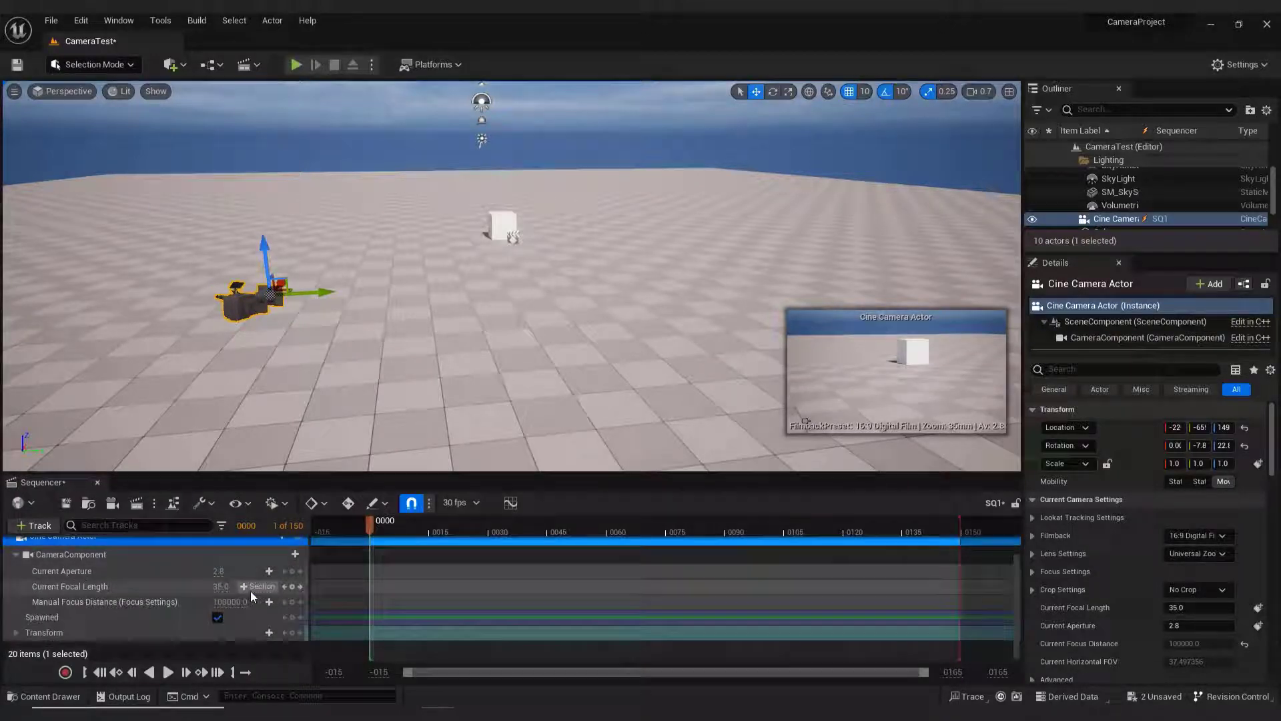
{"action": "left_click", "coordinate": [107, 633]}
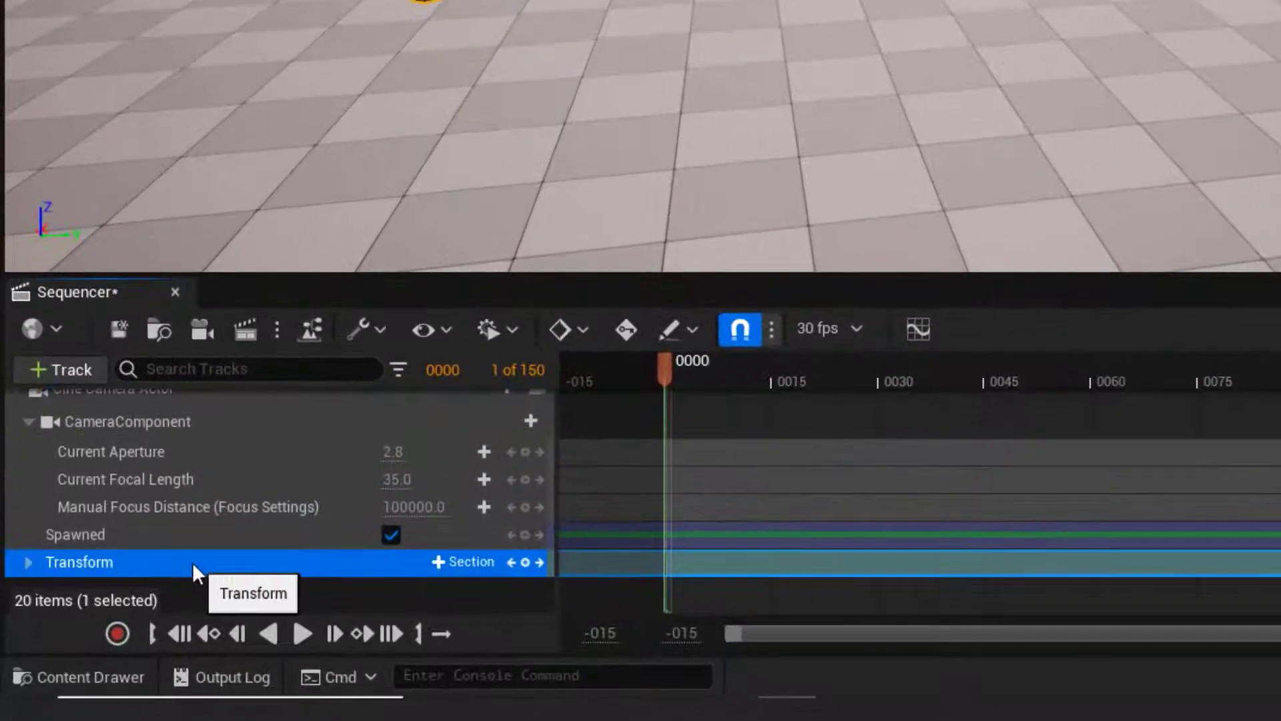
{"action": "left_click", "coordinate": [525, 562]}
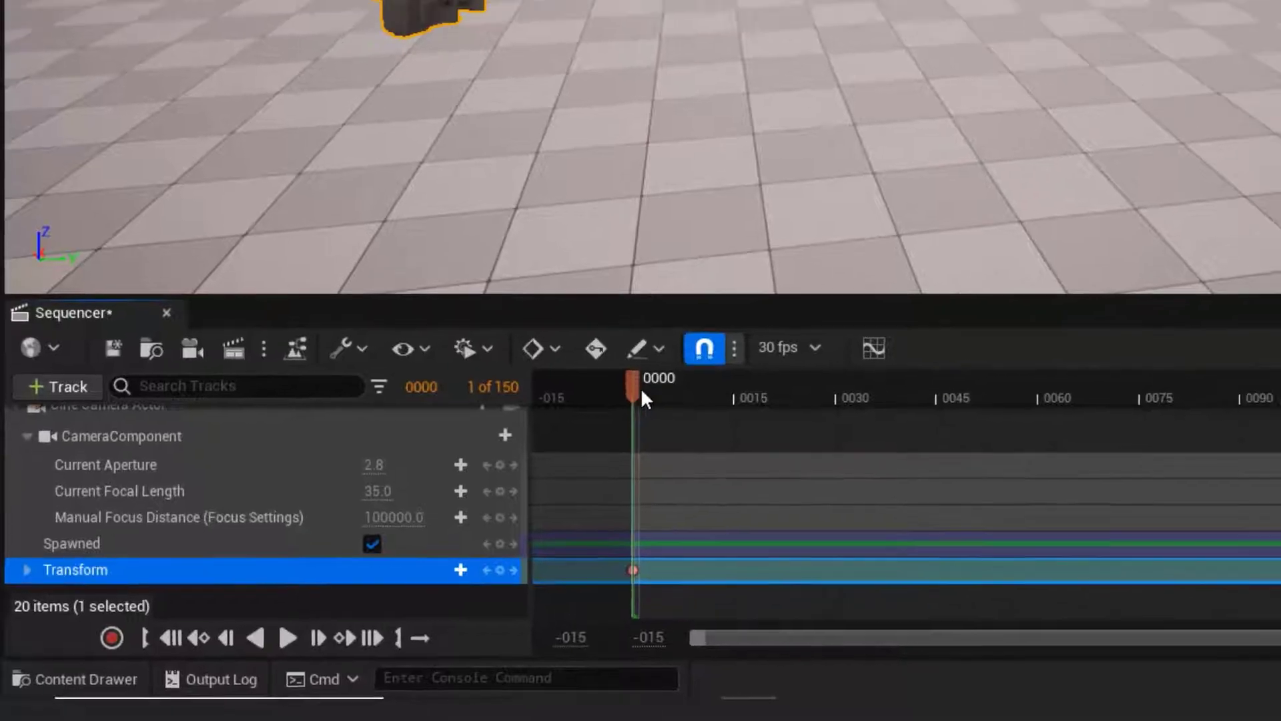
Step: At frame 58, move the Cine Camera Actor close to the cube and add a keyframe on its Transform track
{"action": "left_click_drag", "start_coordinate": [665, 372], "coordinate": [1105, 375]}
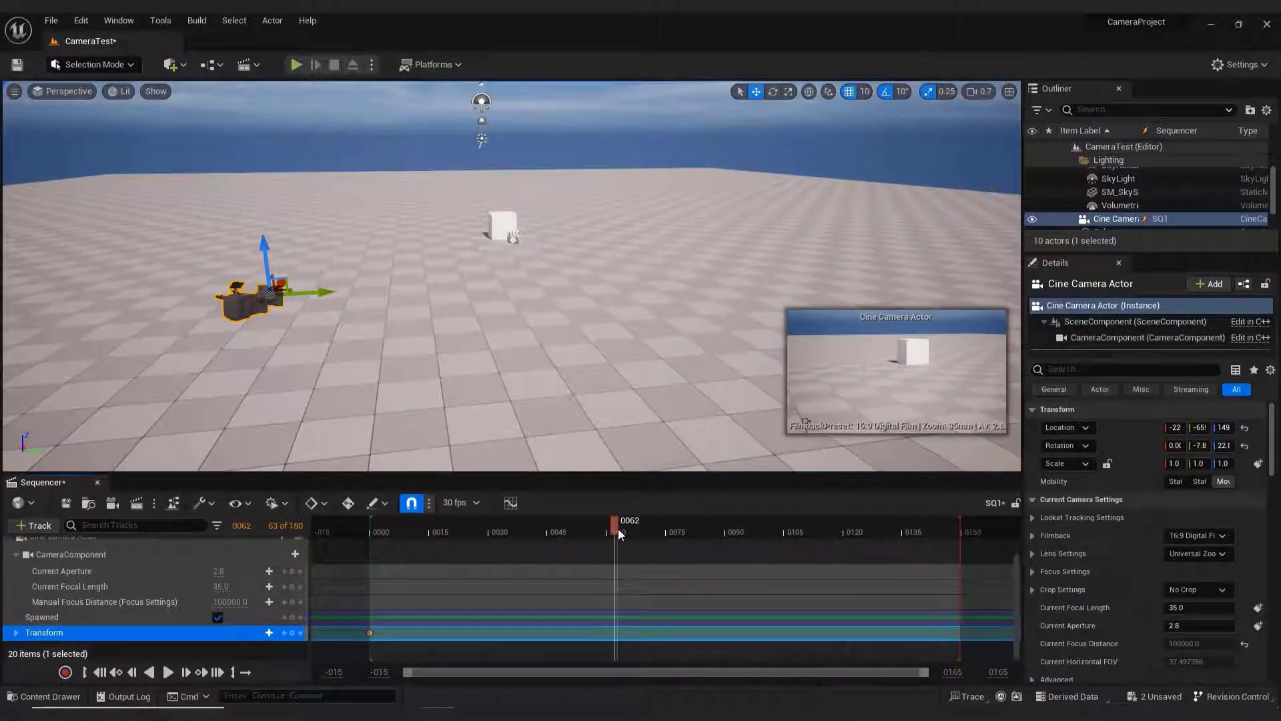
{"action": "left_click_drag", "start_coordinate": [618, 531], "coordinate": [602, 530]}
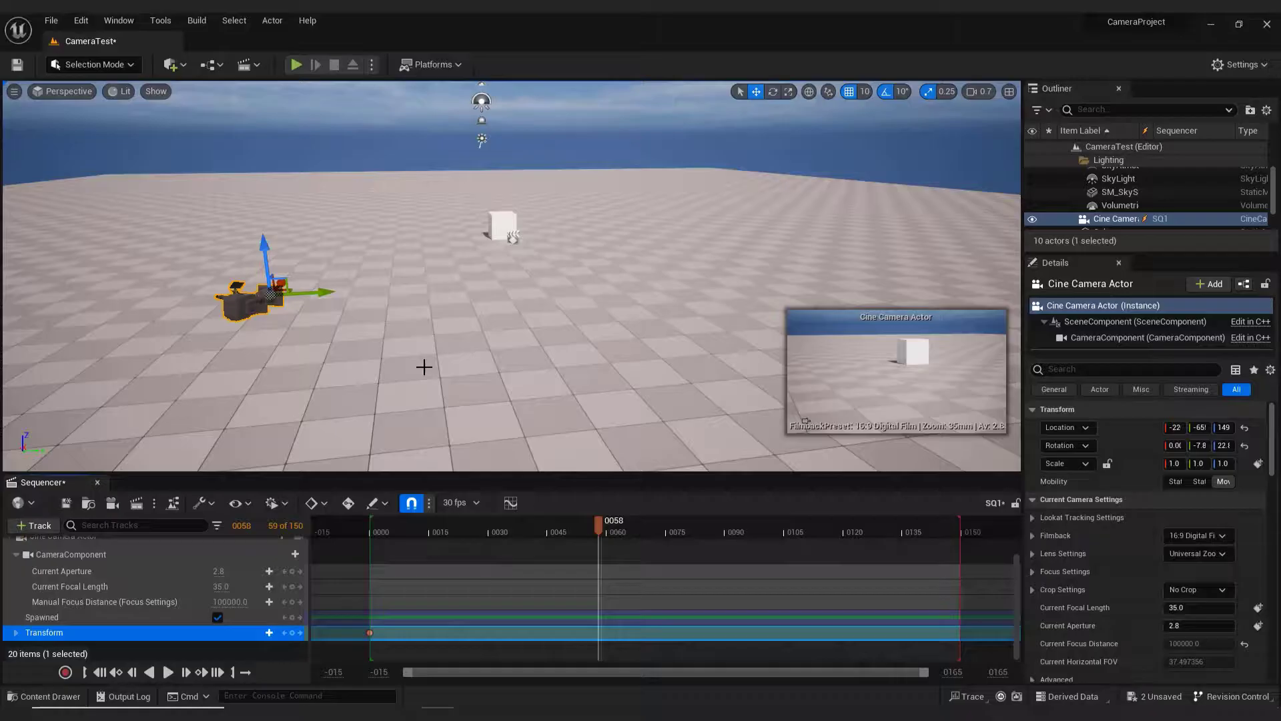
{"action": "left_click_drag", "start_coordinate": [462, 343], "coordinate": [641, 337], "text": "alt"}
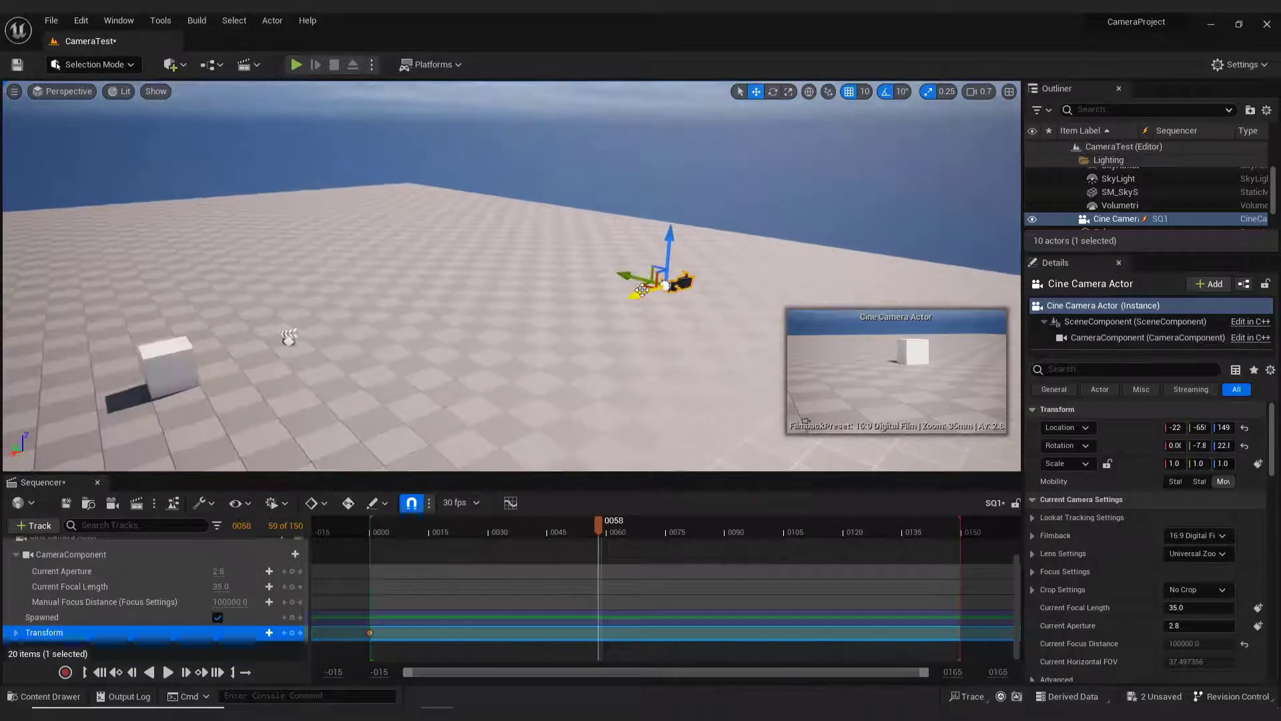
{"action": "left_click_drag", "start_coordinate": [642, 289], "coordinate": [365, 313]}
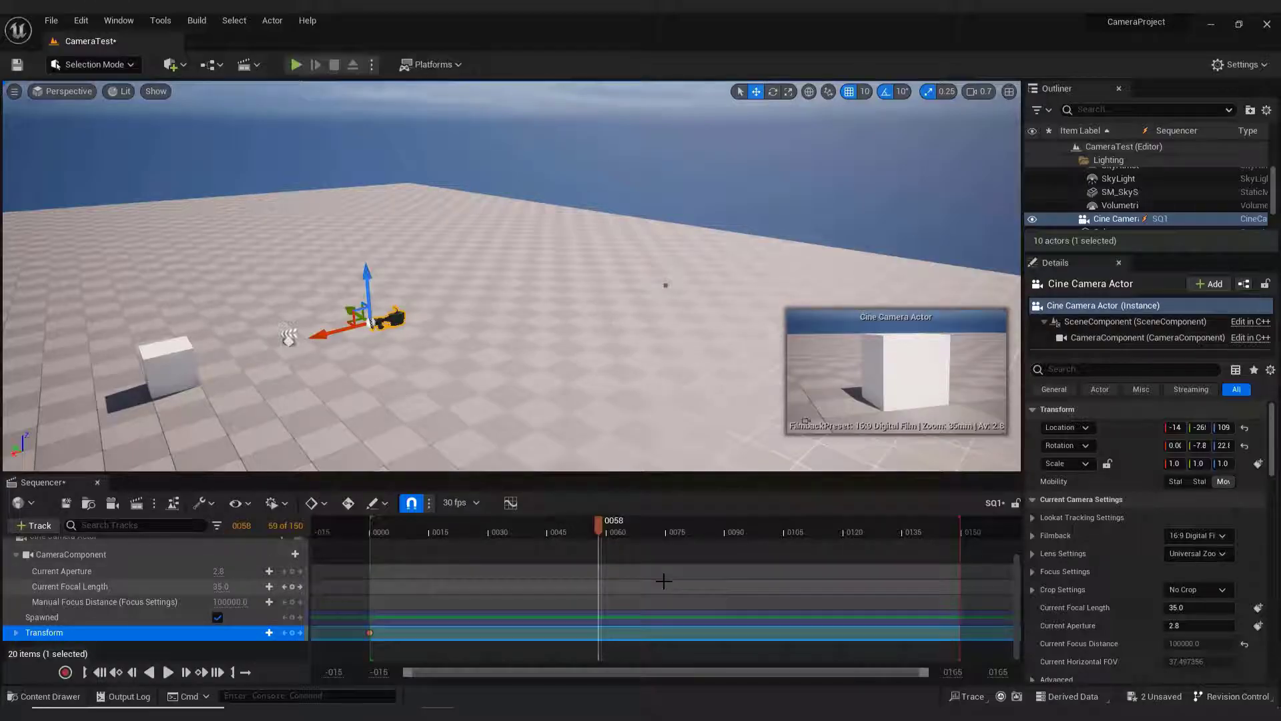
{"action": "key", "text": "Return"}
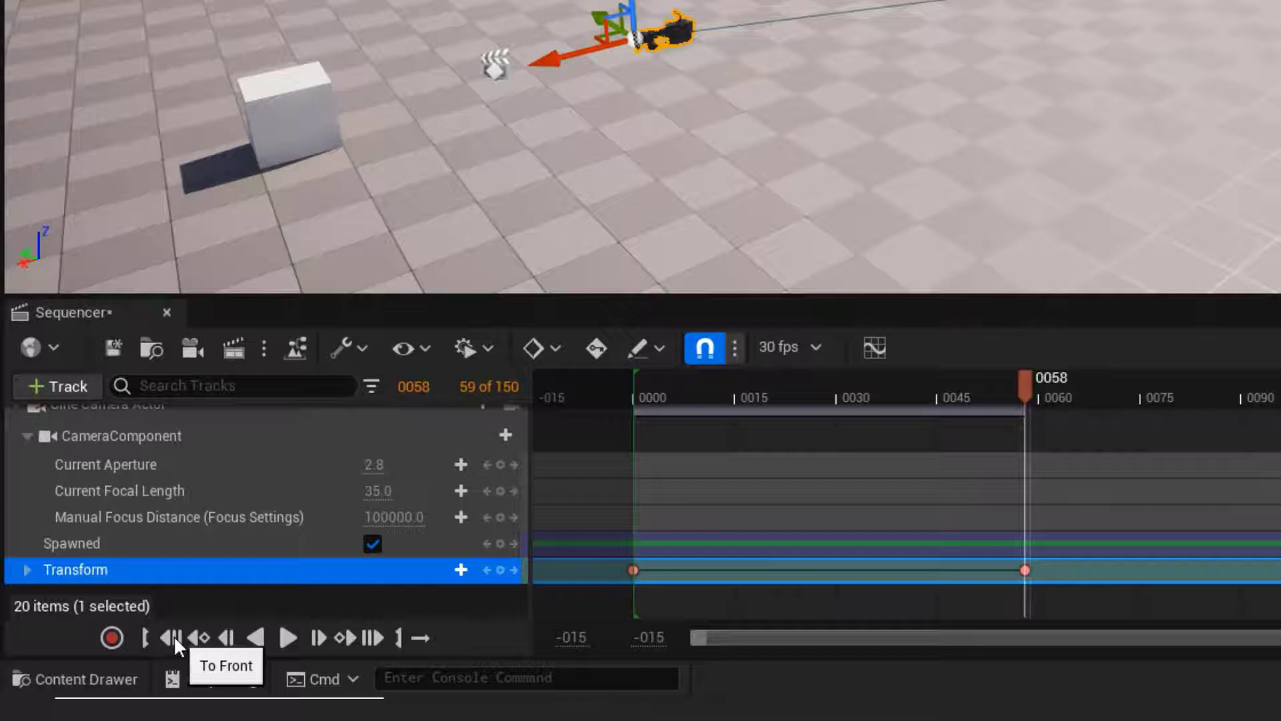
Step: Play the sequence from frame 0 and scrub back to frame 24 to examine the camera's movement between the two keyframes
{"action": "left_click", "coordinate": [174, 635]}
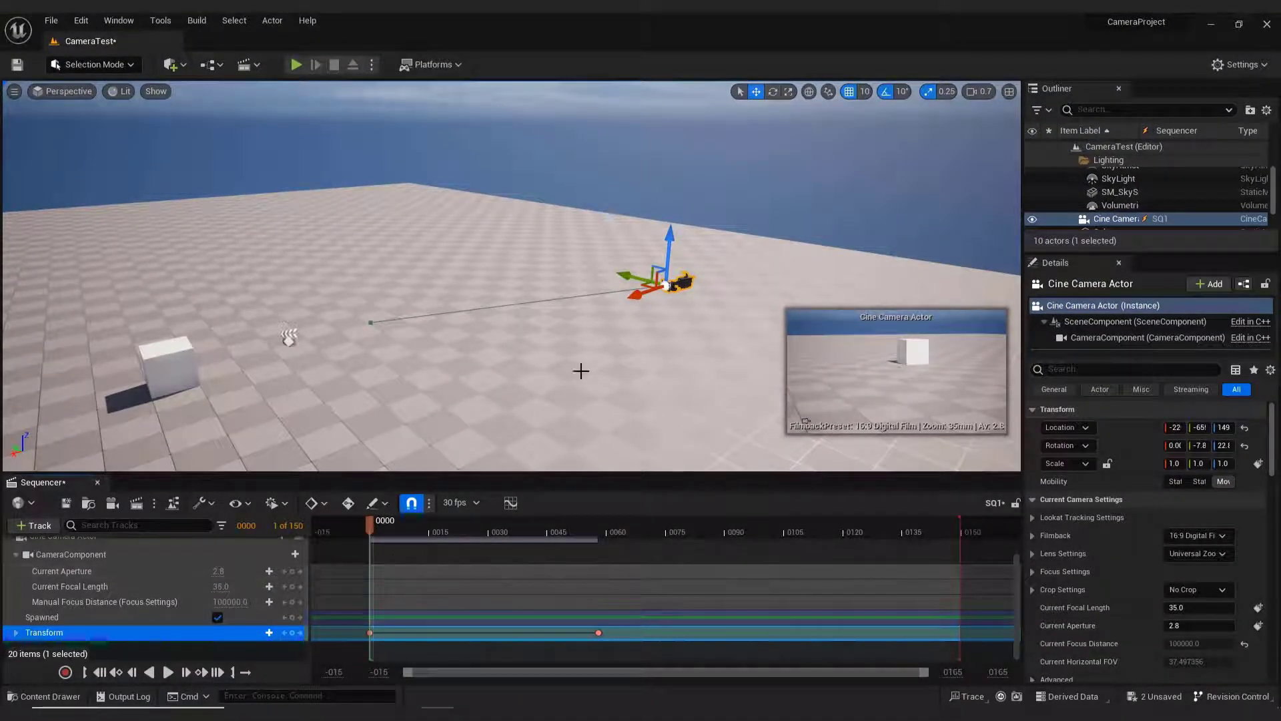
{"action": "key", "text": "space"}
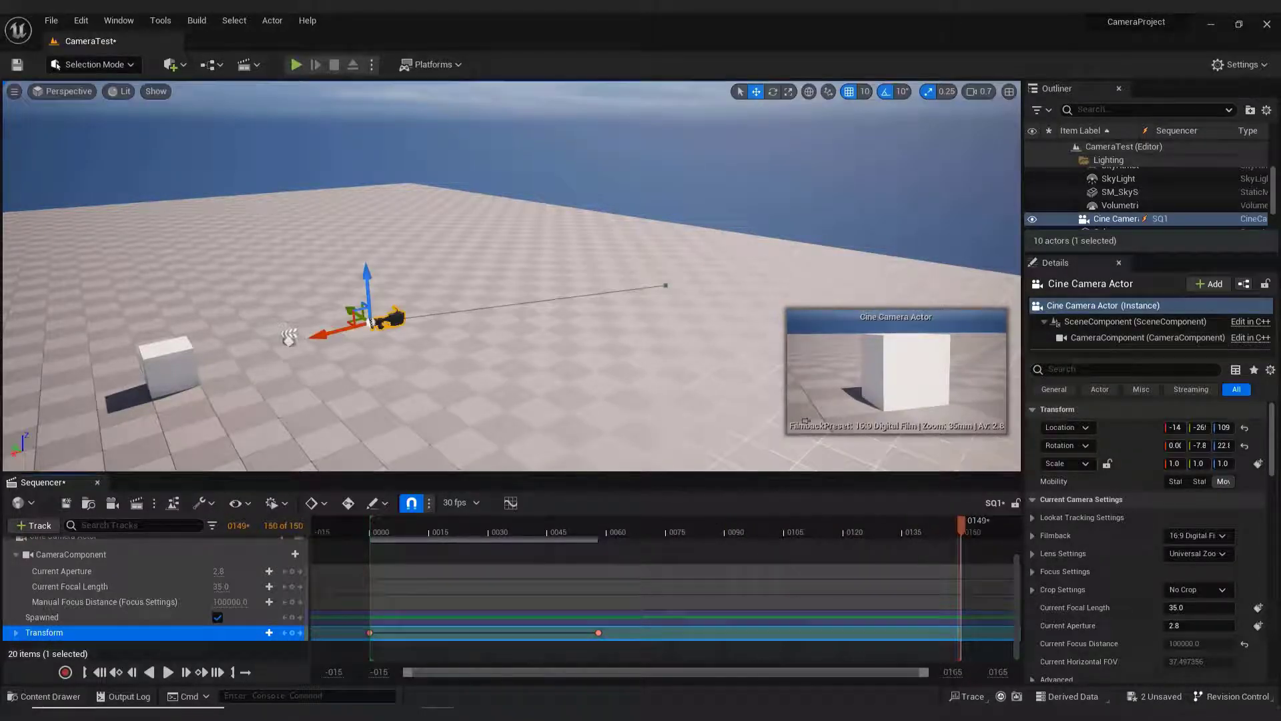
{"action": "left_click_drag", "start_coordinate": [581, 526], "coordinate": [468, 530]}
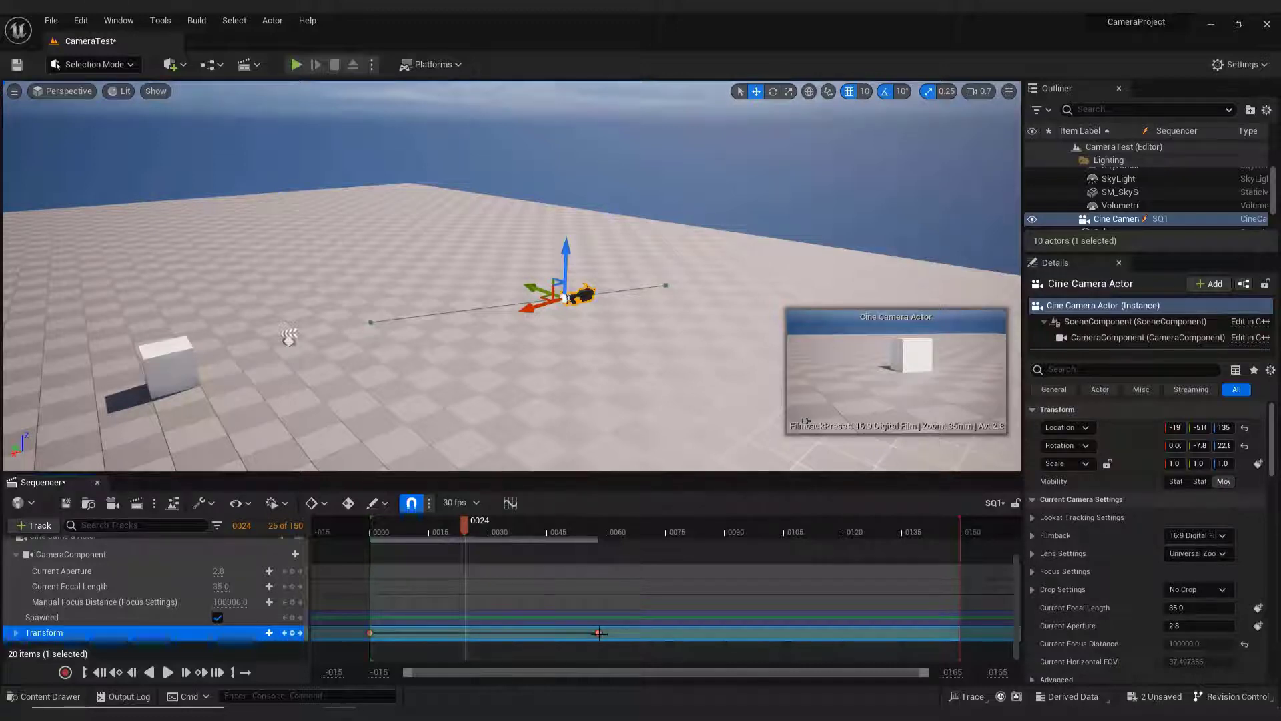
Step: Shift the second Transform keyframe out to about frame 137 and play the sequence to examine the slower camera move
{"action": "left_click_drag", "start_coordinate": [599, 633], "coordinate": [916, 618]}
{"action": "left_click_drag", "start_coordinate": [911, 525], "coordinate": [374, 535]}
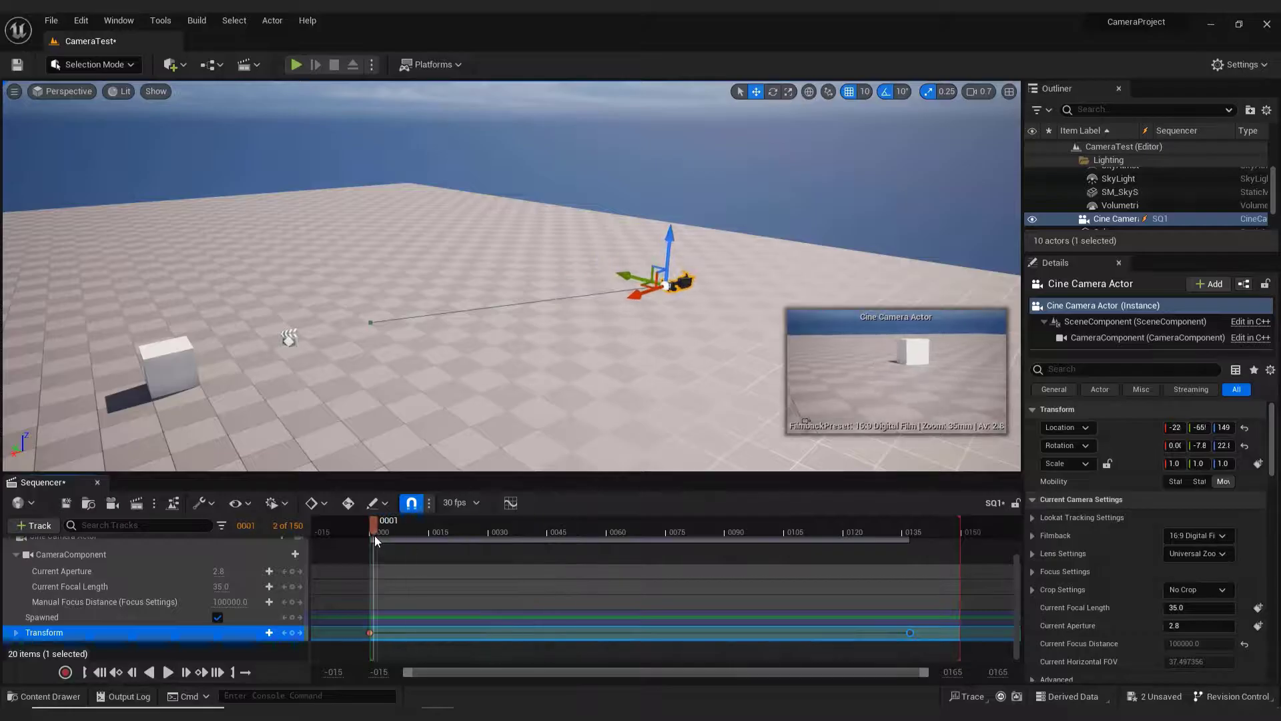
{"action": "key", "text": "space"}
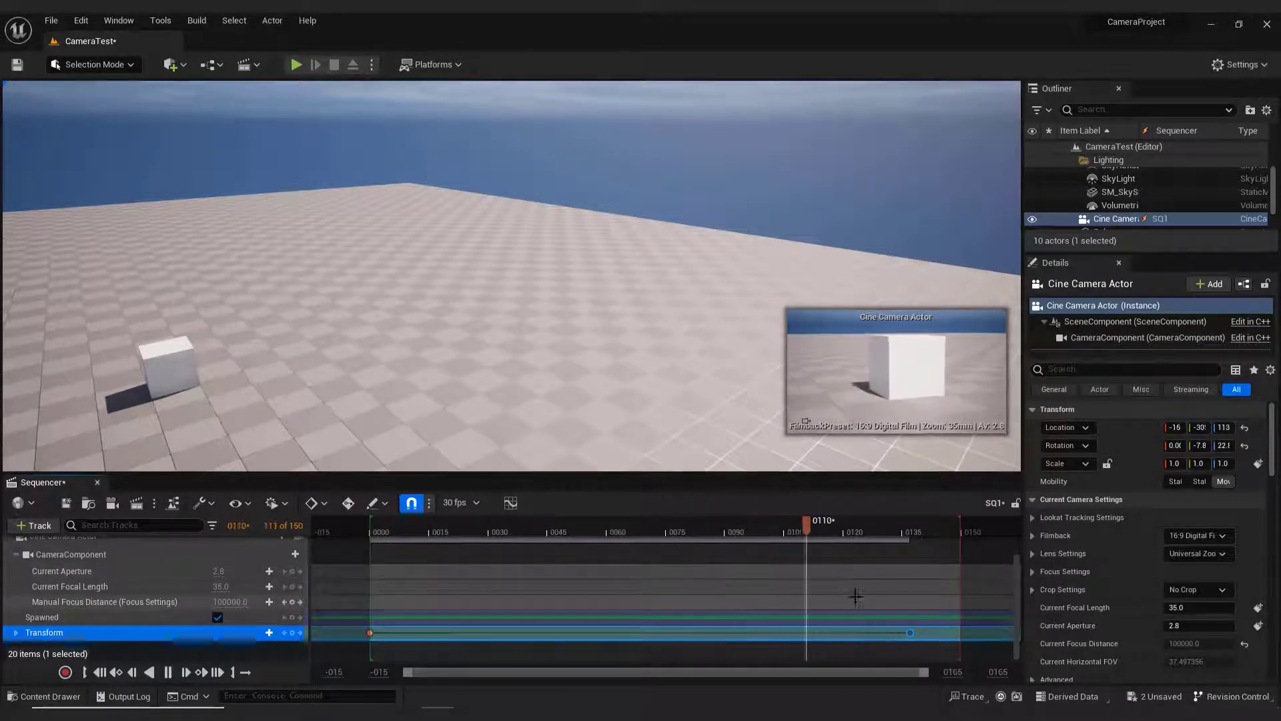
{"action": "key", "text": "space"}
Step: Try the second Transform keyframe at frame 23 with a playback from the start, and place it at frame 57
{"action": "left_click_drag", "start_coordinate": [910, 635], "coordinate": [462, 641]}
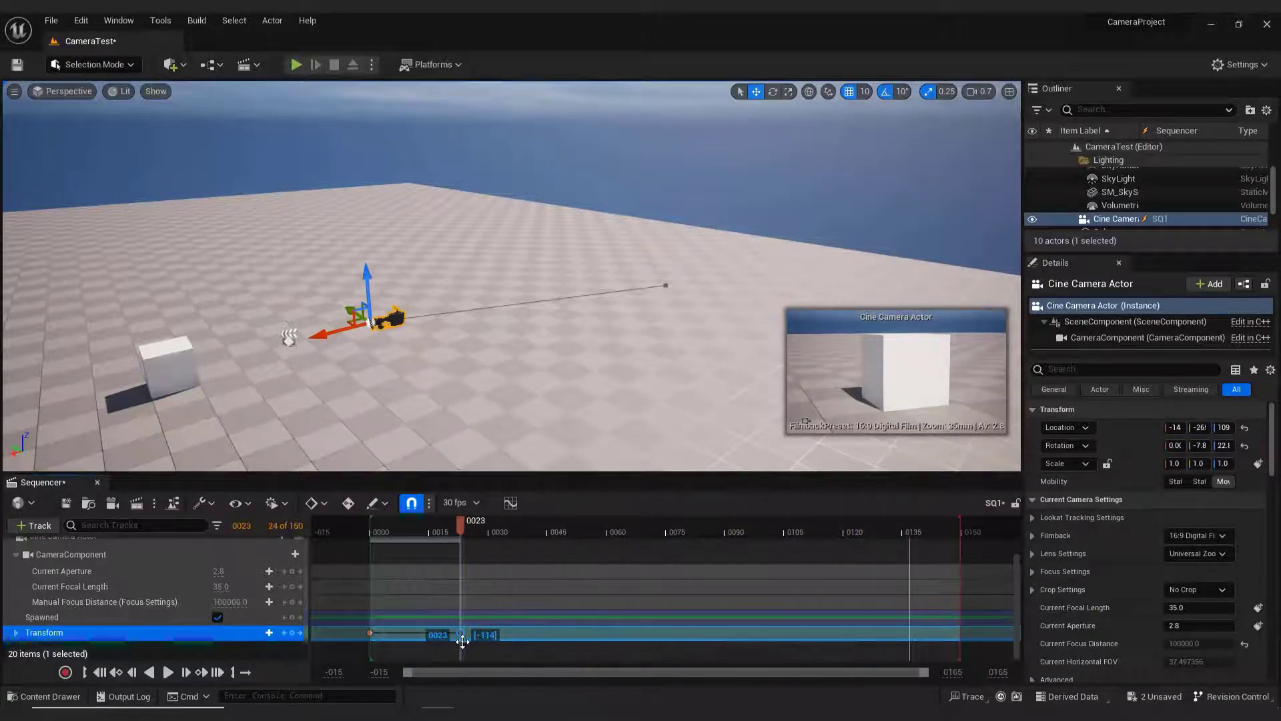
{"action": "left_click_drag", "start_coordinate": [459, 523], "coordinate": [370, 536]}
{"action": "key", "text": "space"}
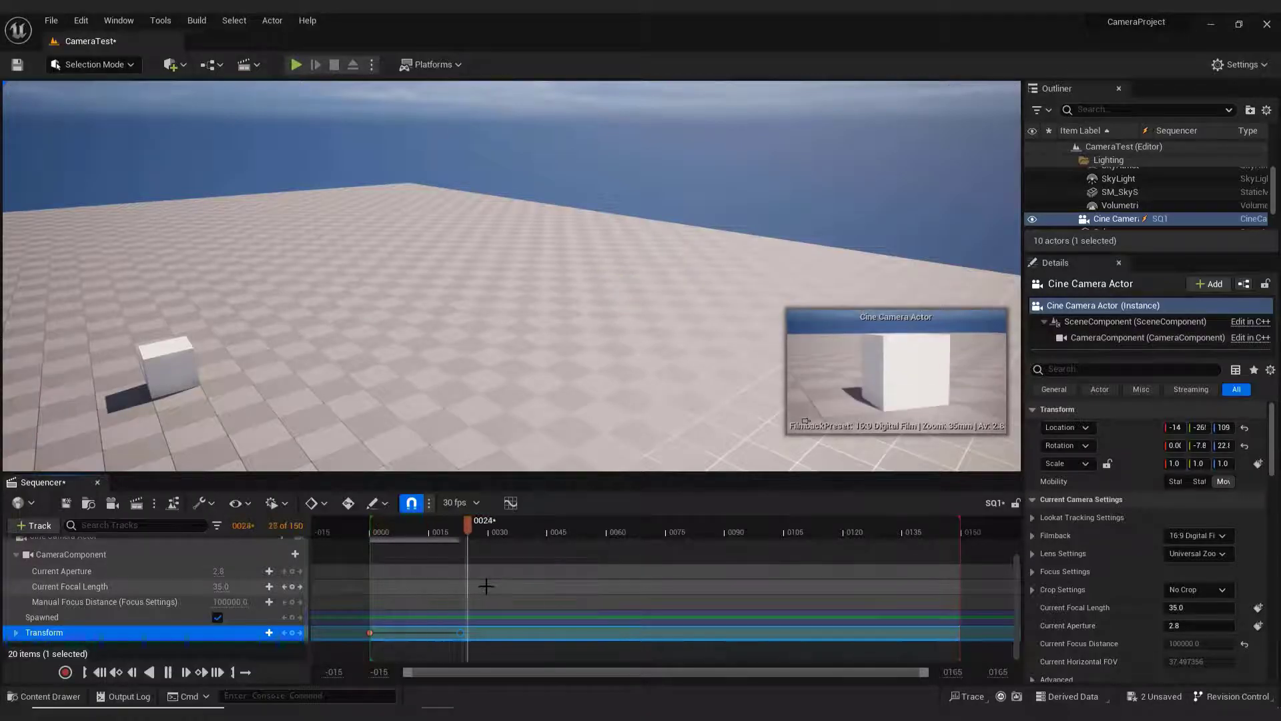
{"action": "key", "text": "space"}
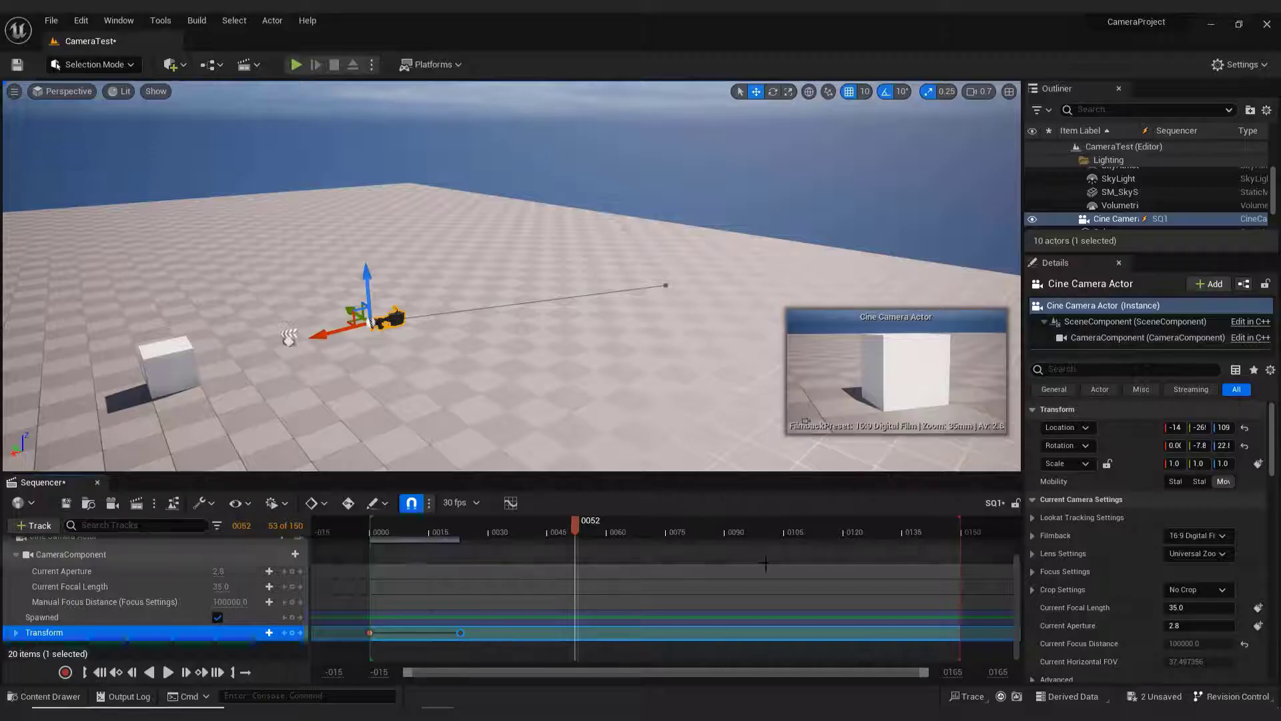
{"action": "left_click_drag", "start_coordinate": [460, 632], "coordinate": [605, 631]}
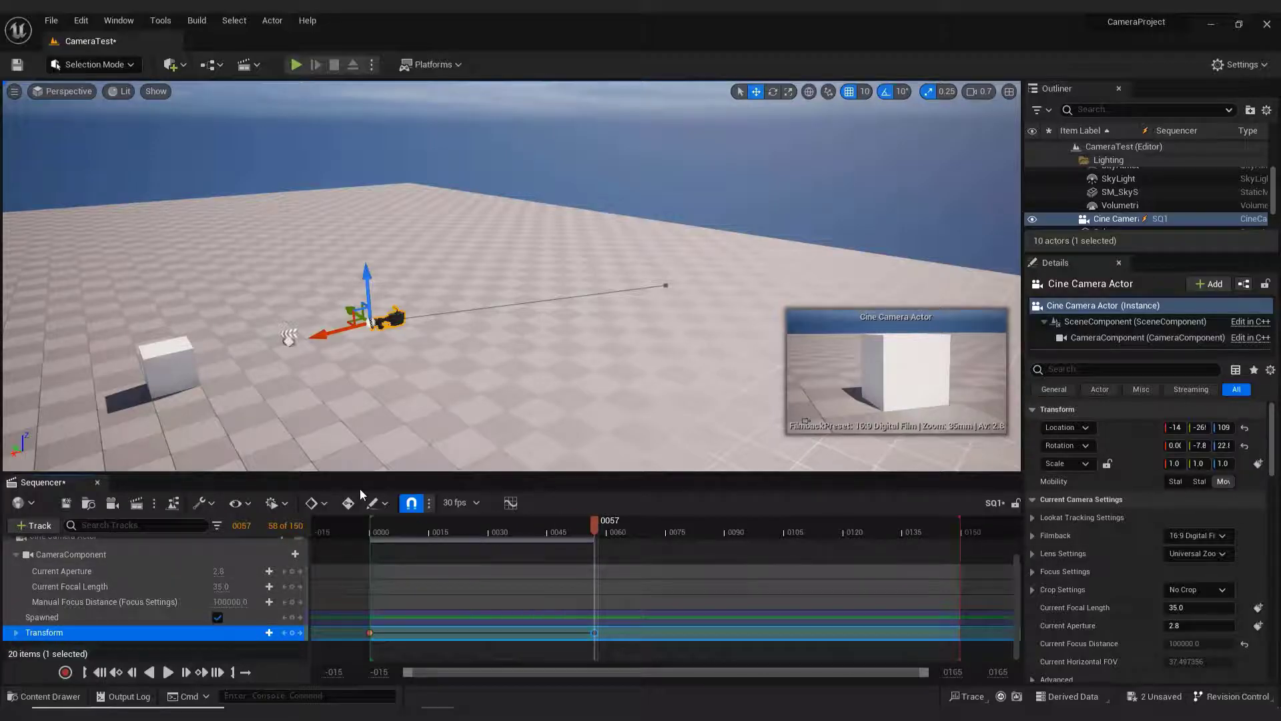
Step: Add a Time Dilation track to the sequence and set its value to 0.5
{"action": "left_click", "coordinate": [26, 528]}
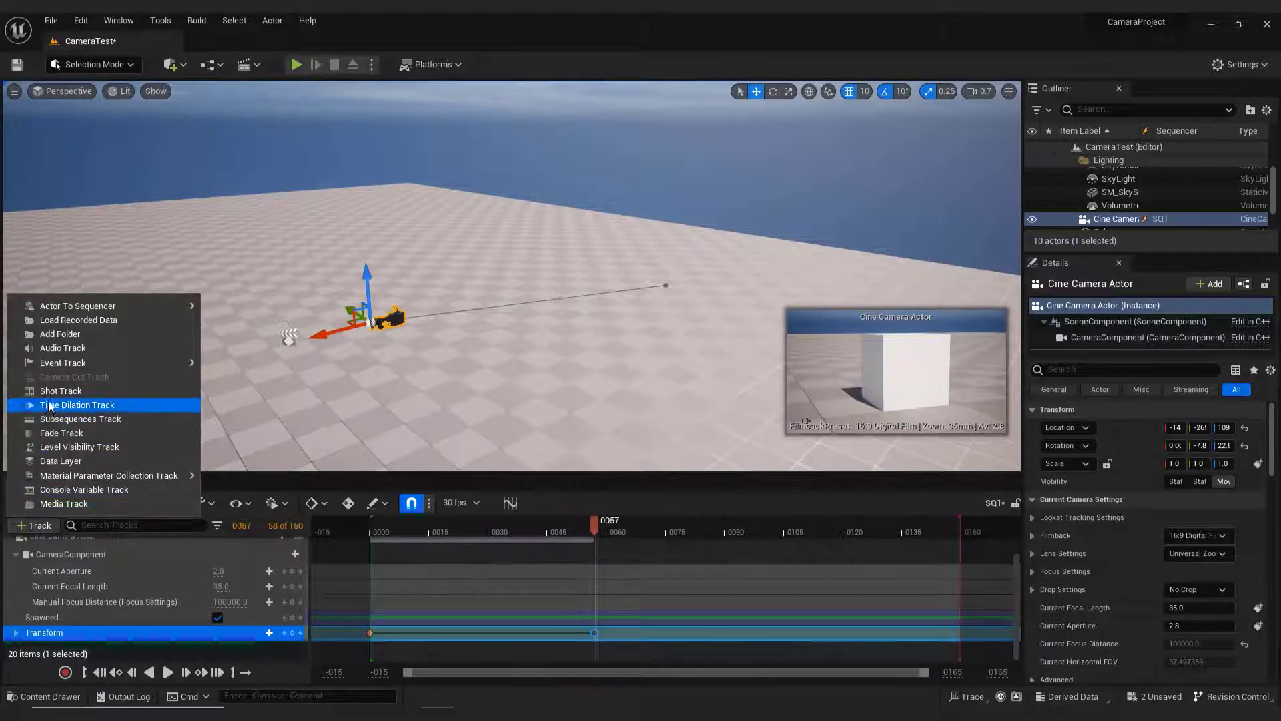
{"action": "left_click", "coordinate": [127, 407]}
{"action": "scroll", "coordinate": [219, 566], "scroll_direction": "up", "scroll_amount": 3}
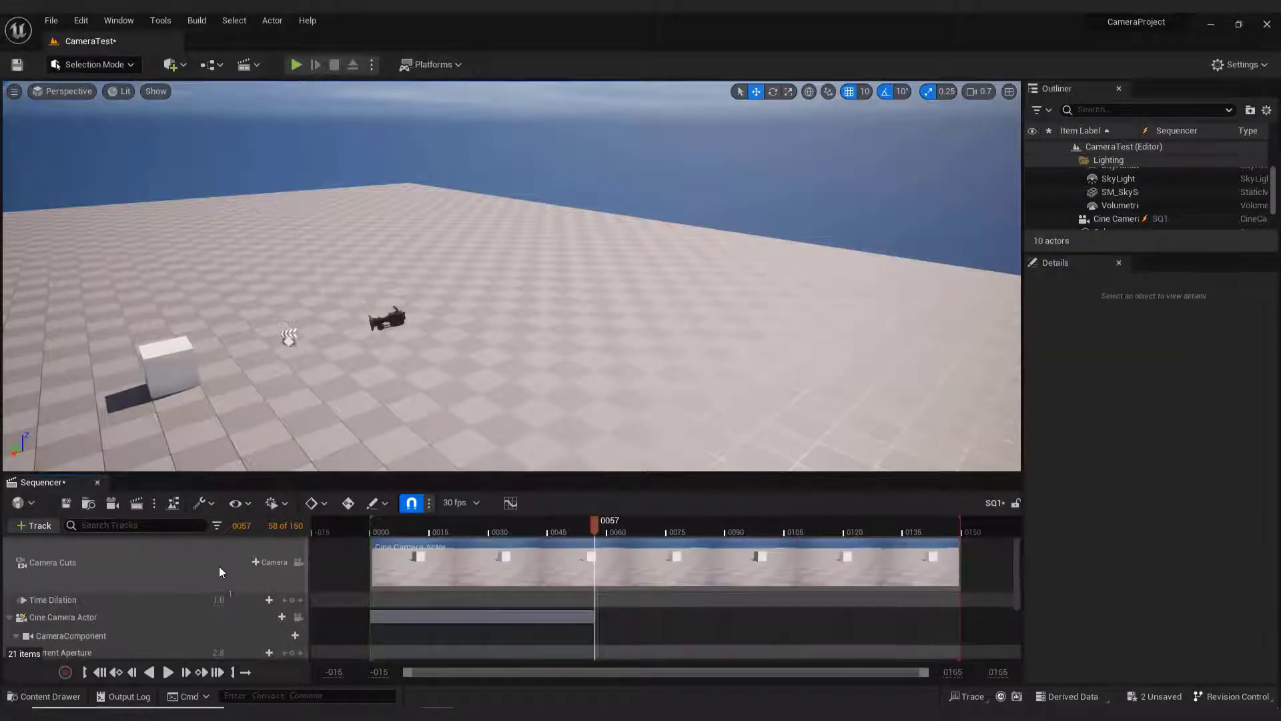
{"action": "left_click", "coordinate": [103, 599]}
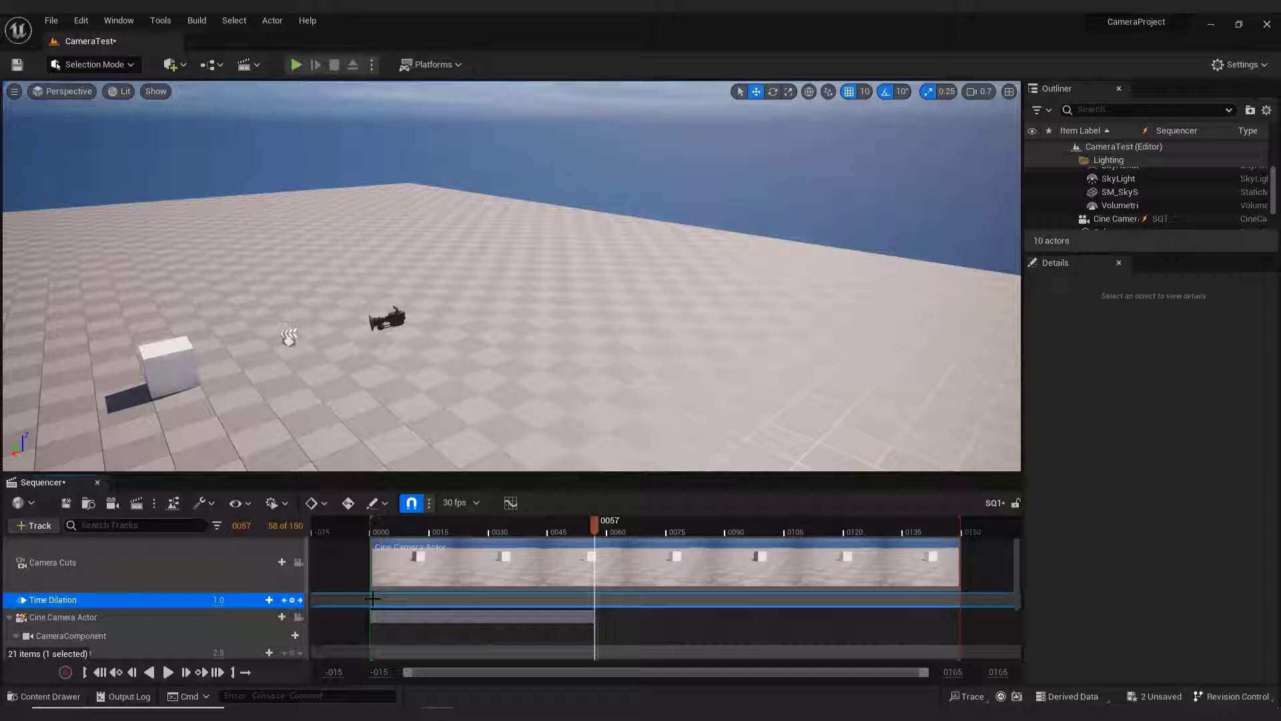
{"action": "left_click", "coordinate": [219, 600]}
{"action": "type", "text": "0.5"}
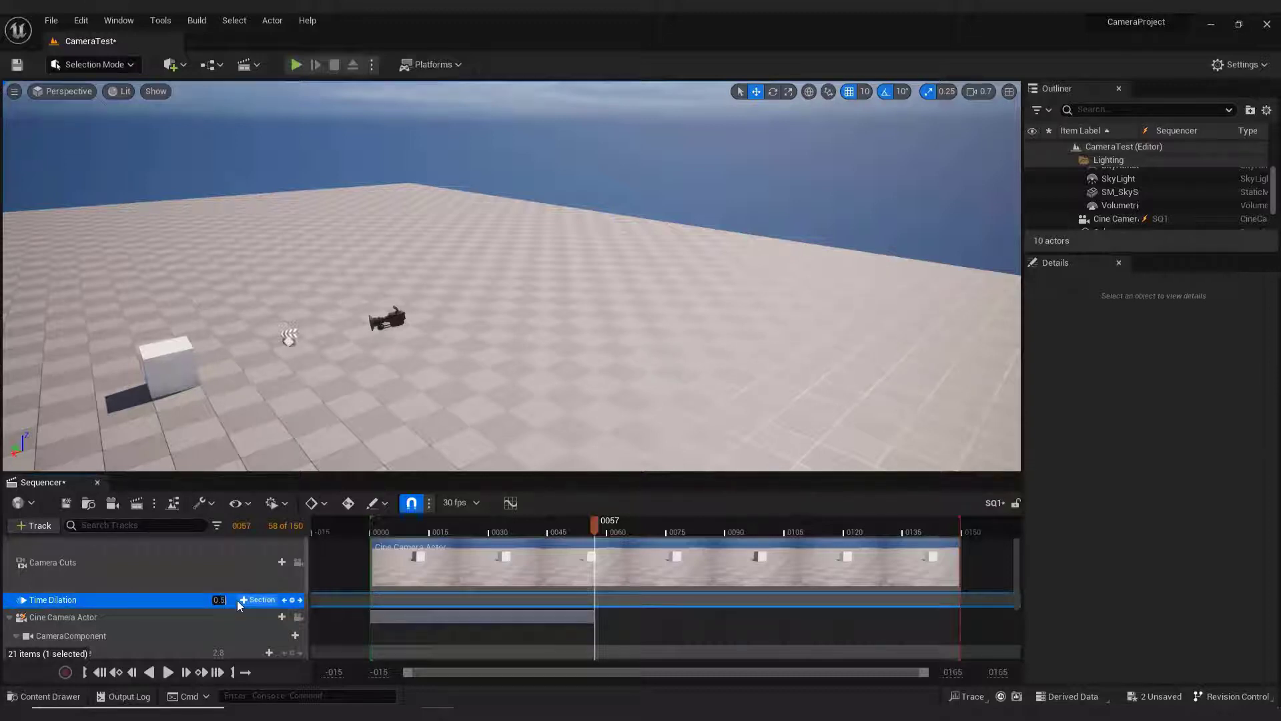
{"action": "key", "text": "Return"}
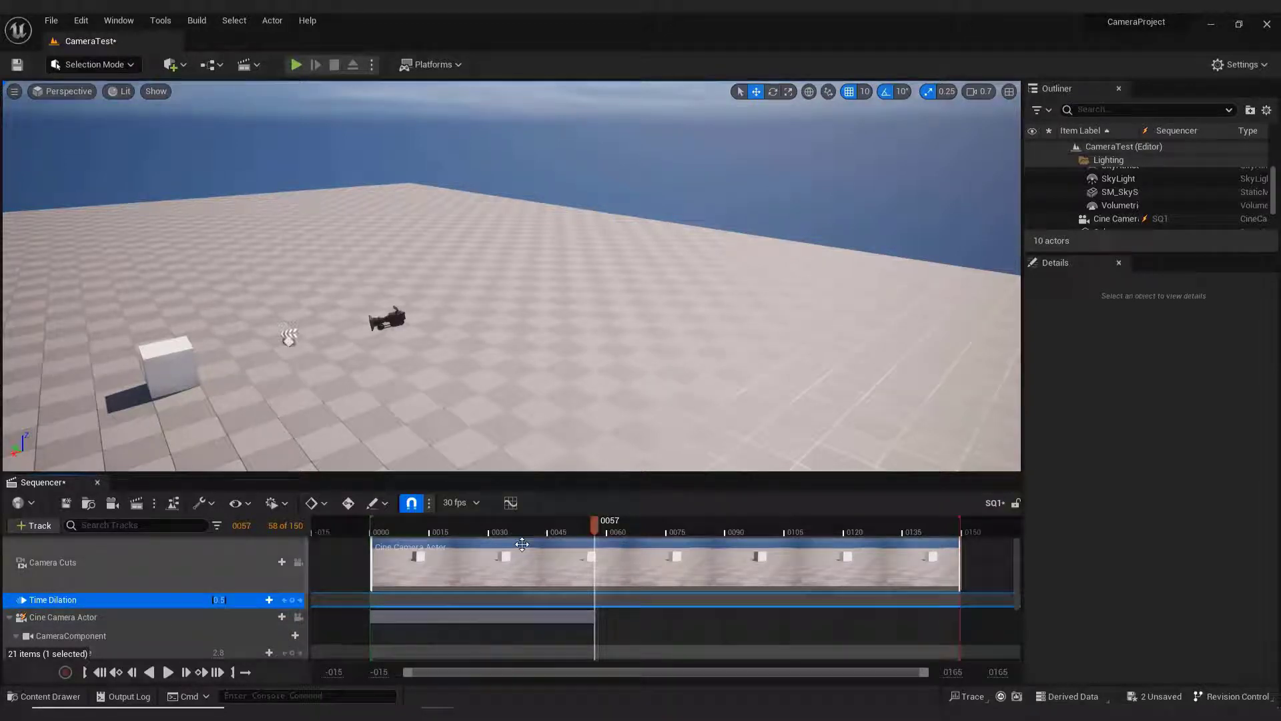
Step: Select the Cine Camera Actor and play the sequence from frame 0 to examine the effect of the time dilation
{"action": "left_click_drag", "start_coordinate": [596, 526], "coordinate": [492, 527]}
{"action": "left_click_drag", "start_coordinate": [469, 538], "coordinate": [434, 538]}
{"action": "left_click", "coordinate": [1115, 220]}
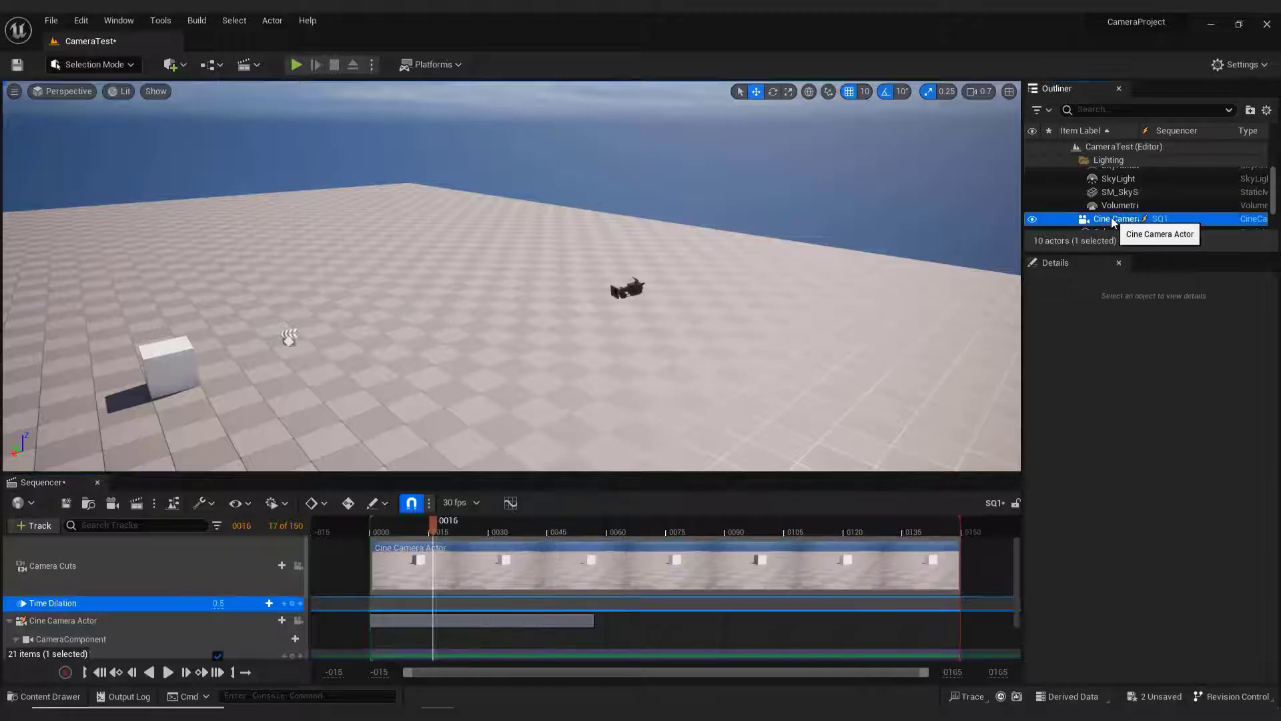
{"action": "left_click", "coordinate": [369, 533]}
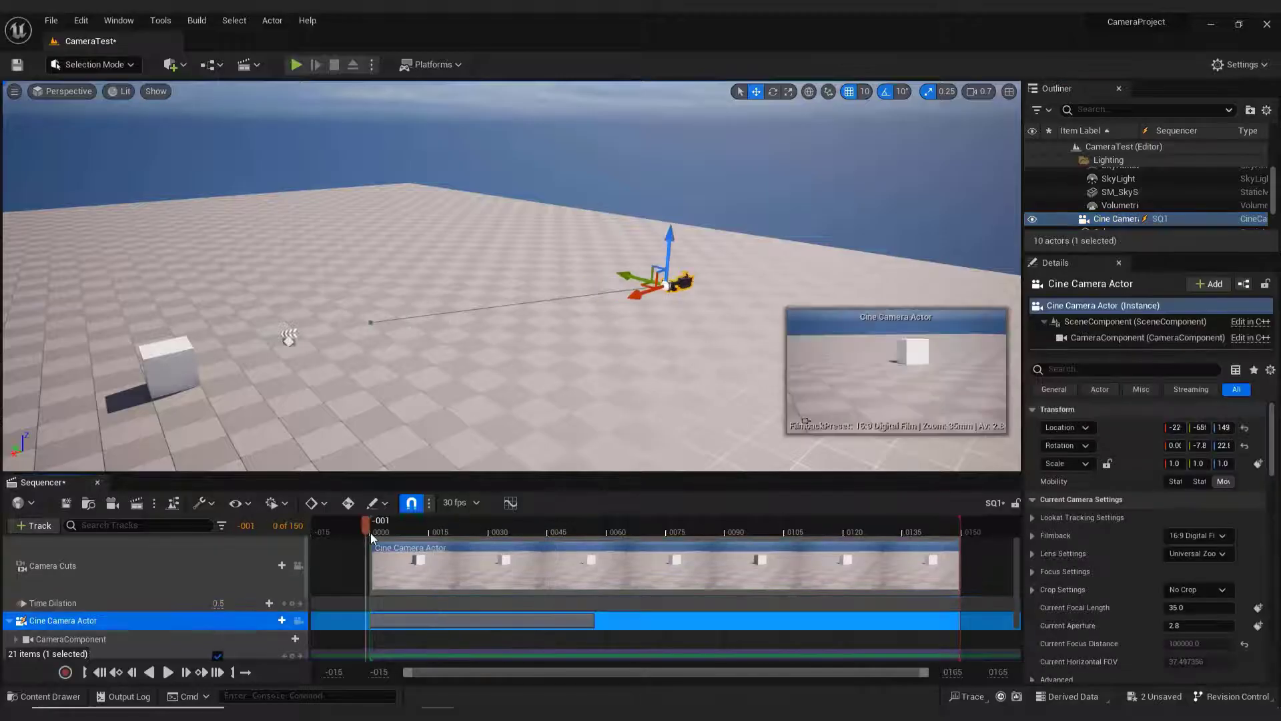
{"action": "key", "text": "space"}
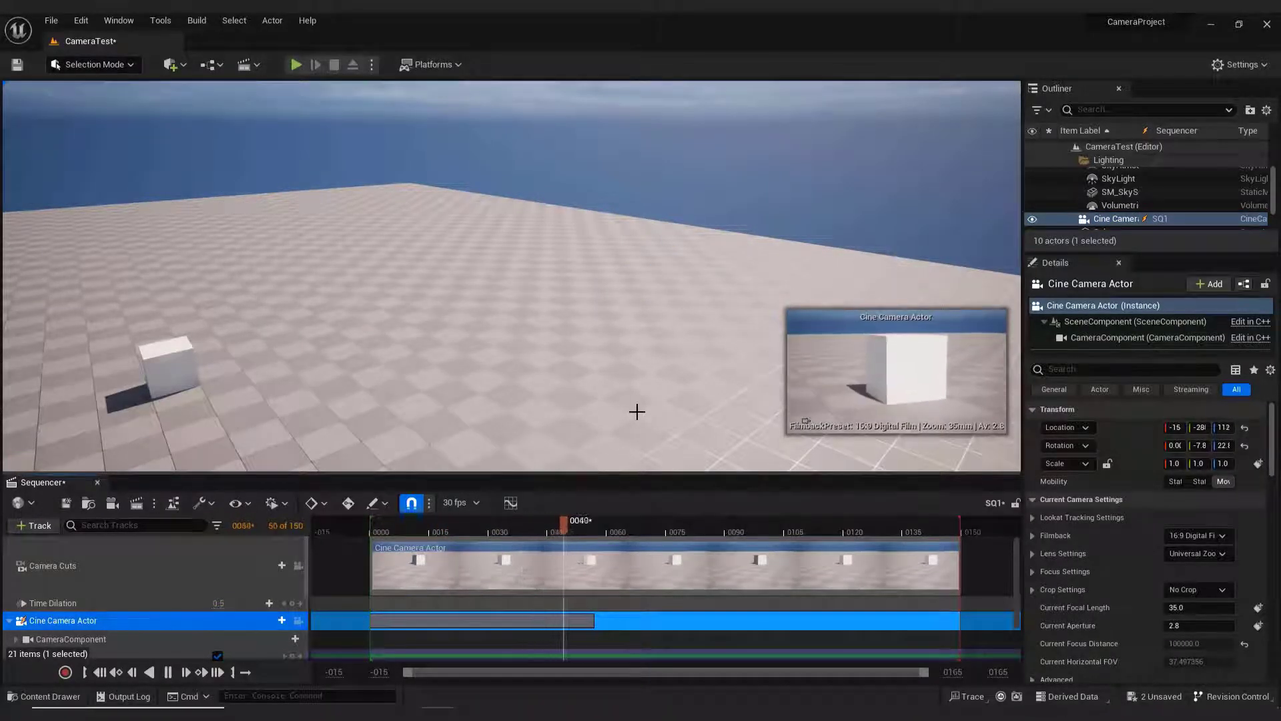
{"action": "key", "text": "space"}
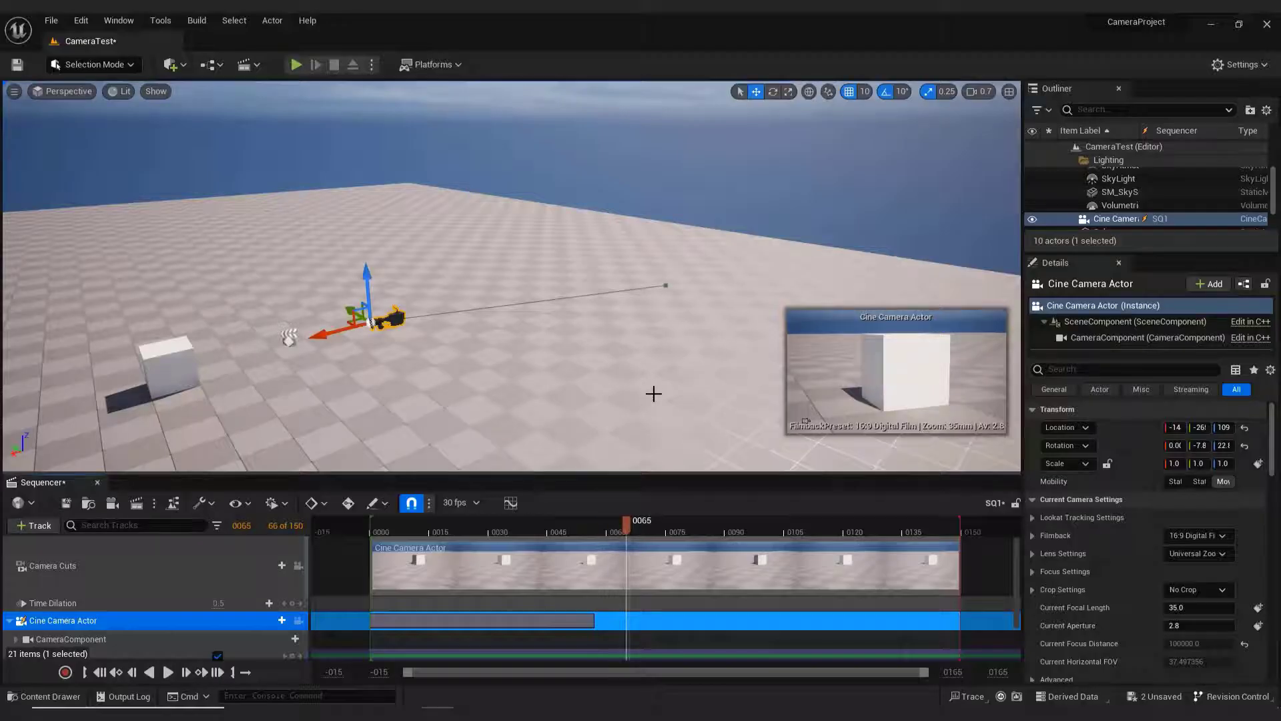
Step: Delete the Time Dilation track from the sequence
{"action": "left_click", "coordinate": [114, 604]}
{"action": "right_click", "coordinate": [127, 609]}
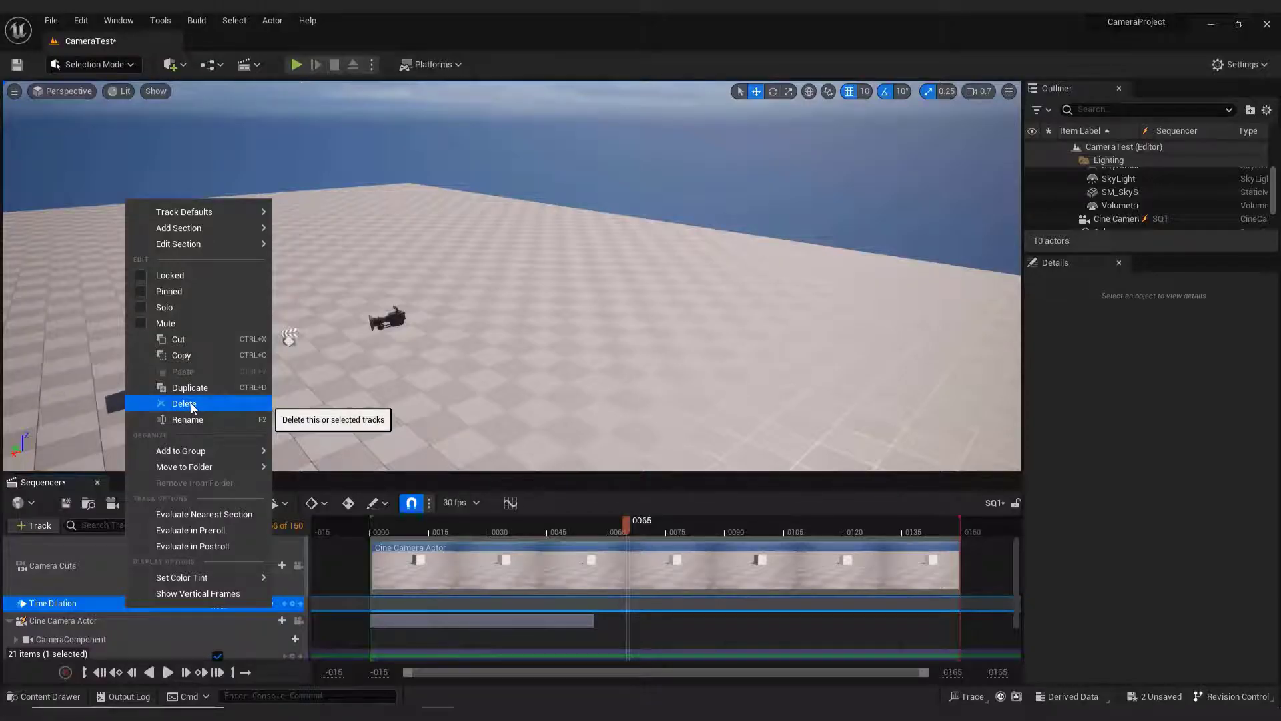
{"action": "left_click", "coordinate": [192, 405]}
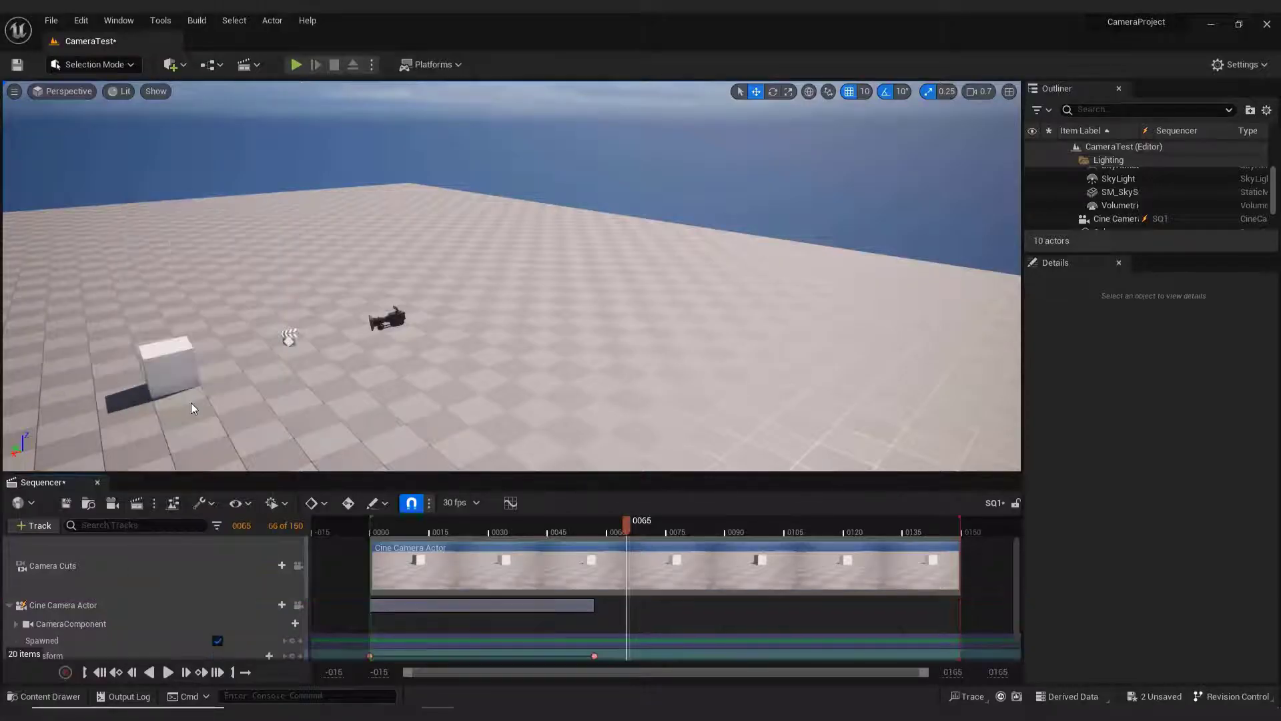
Step: Play the level in the editor to check whether the sequence starts by itself, and stop the play session
{"action": "left_click", "coordinate": [295, 64]}
{"action": "left_click", "coordinate": [603, 241]}
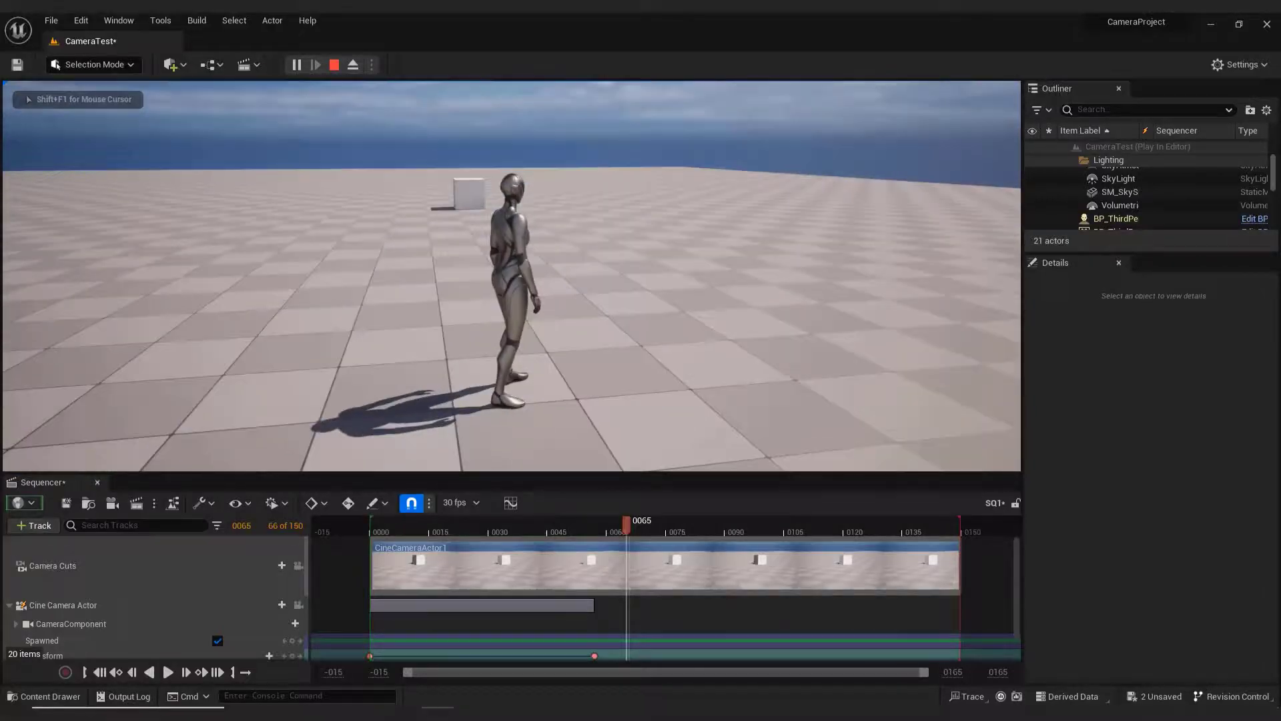
{"action": "key", "text": "Escape"}
Step: Enable Auto Play on the SQ1 level sequence actor and test-play the level with its camera animation
{"action": "left_click_drag", "start_coordinate": [1184, 252], "coordinate": [1184, 344]}
{"action": "left_click", "coordinate": [1102, 294]}
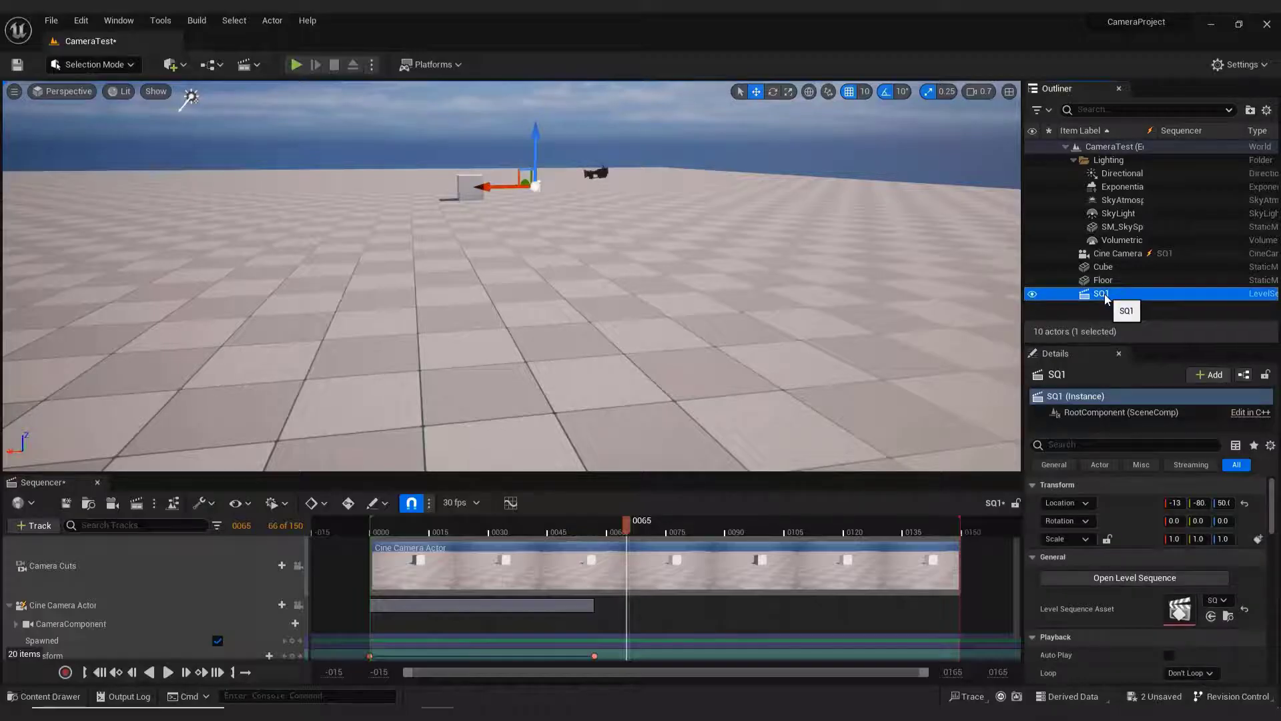
{"action": "scroll", "coordinate": [1171, 538], "scroll_direction": "down", "scroll_amount": 4}
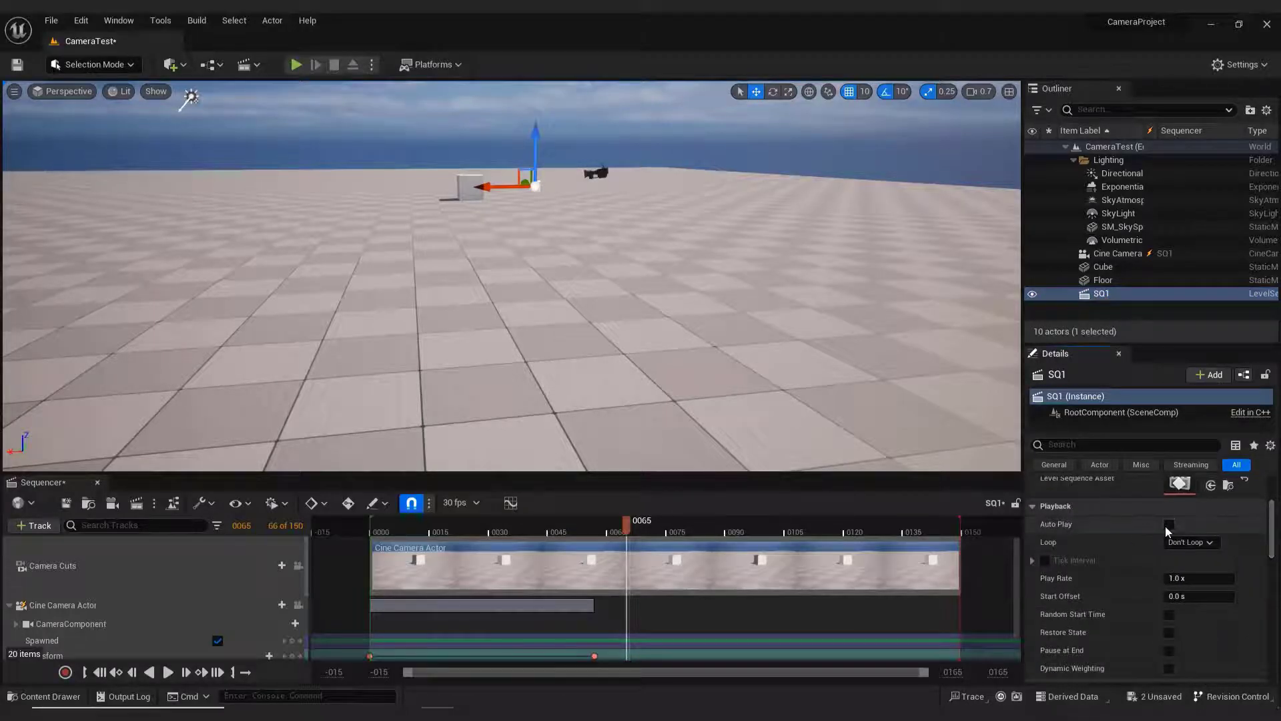
{"action": "left_click", "coordinate": [295, 66]}
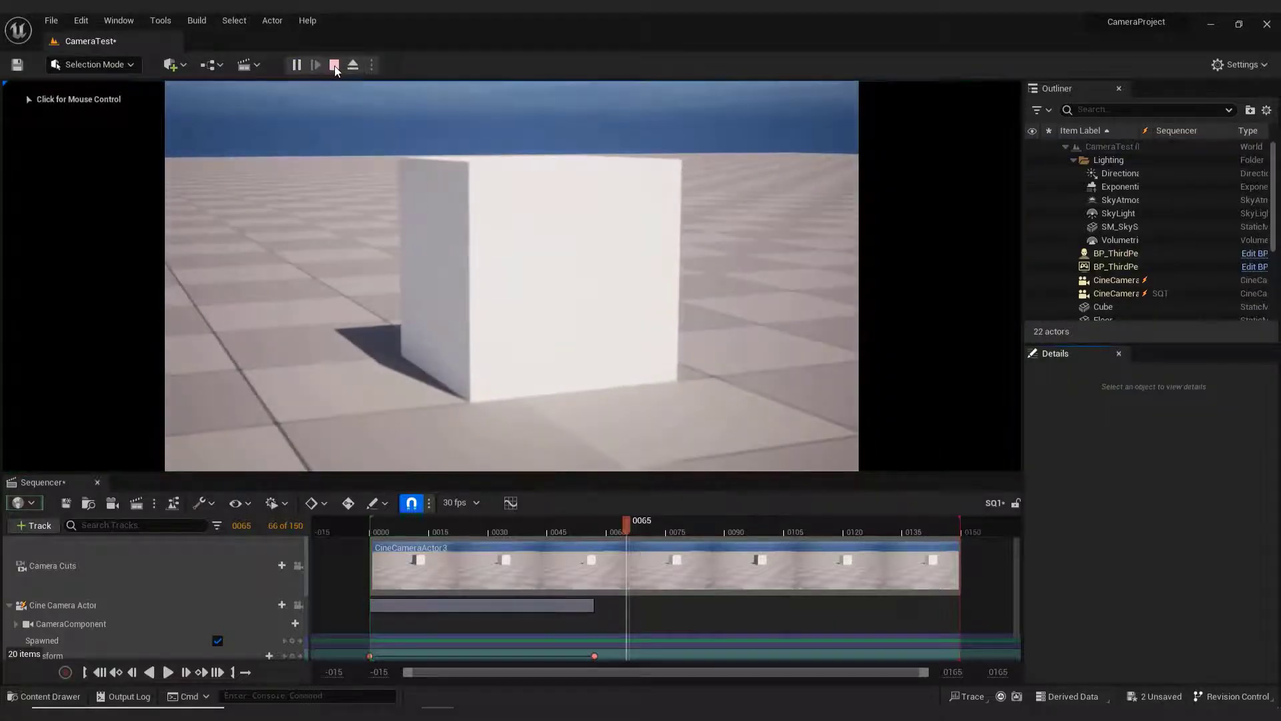
{"action": "left_click", "coordinate": [335, 65]}
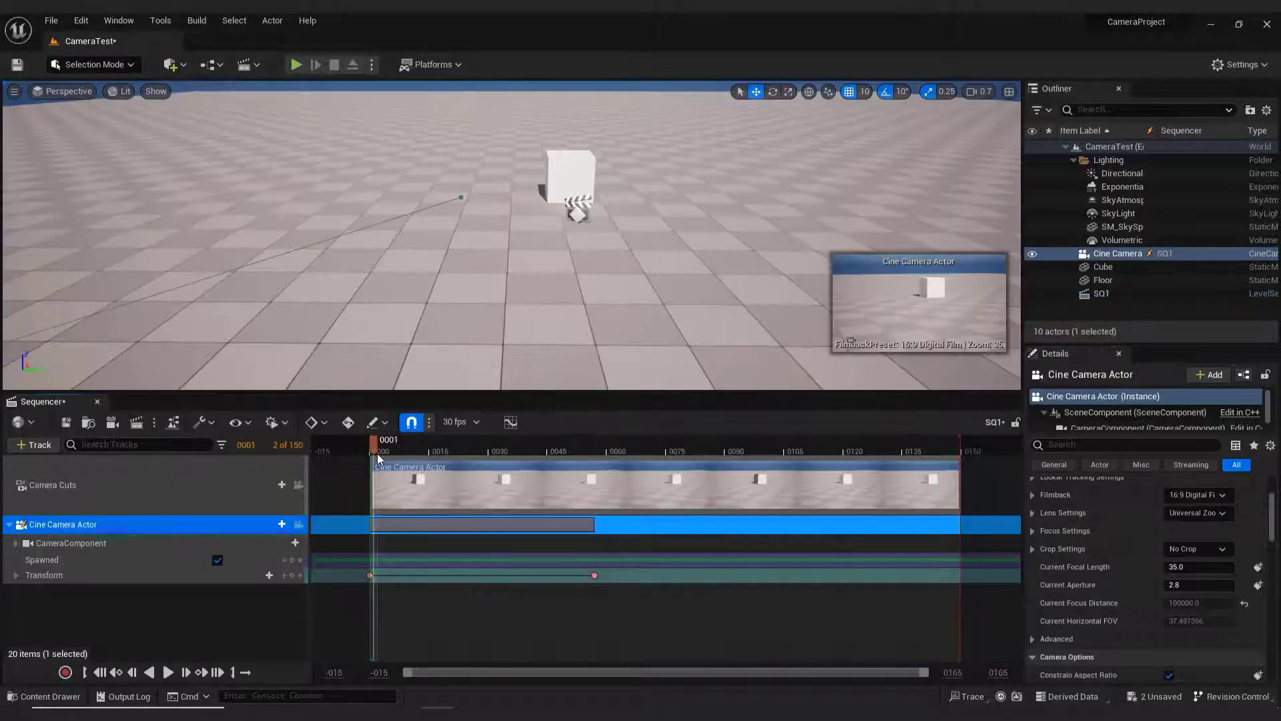
Step: Preview the sequence, set the playhead to frame 106, and move the Cine Camera Actor to a new spot farther from the cube
{"action": "key", "text": "space"}
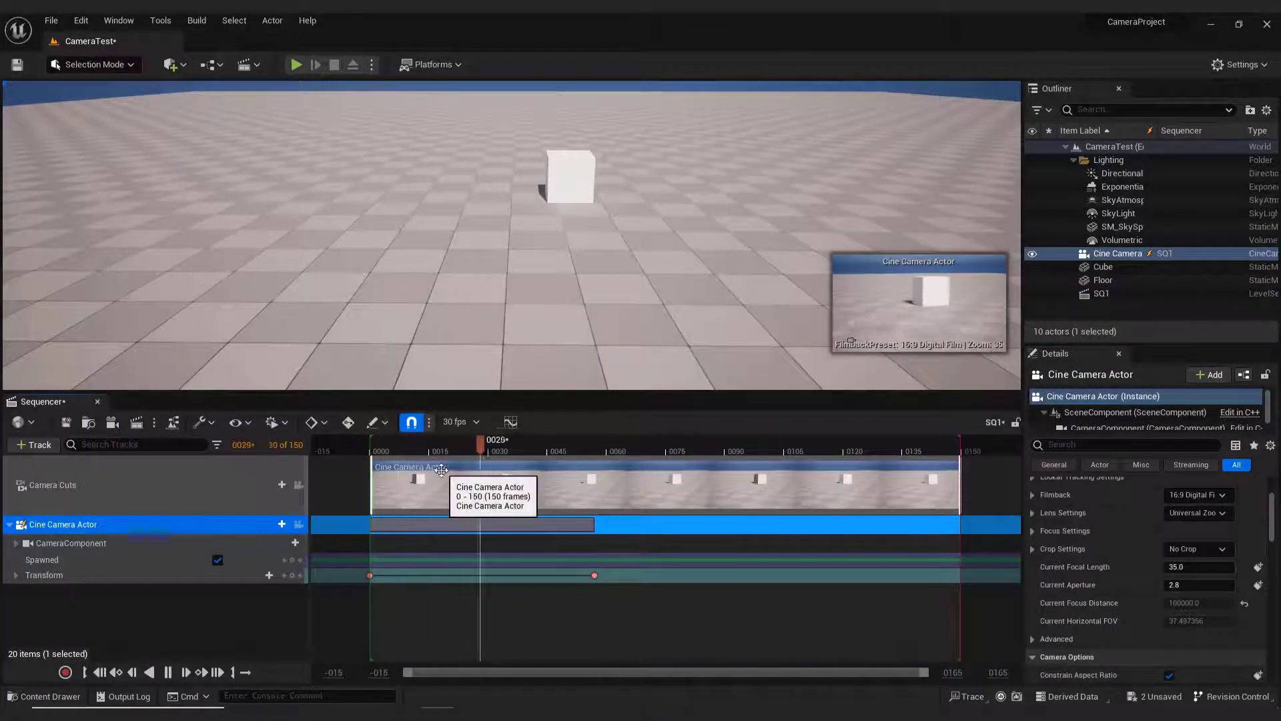
{"action": "key", "text": "space"}
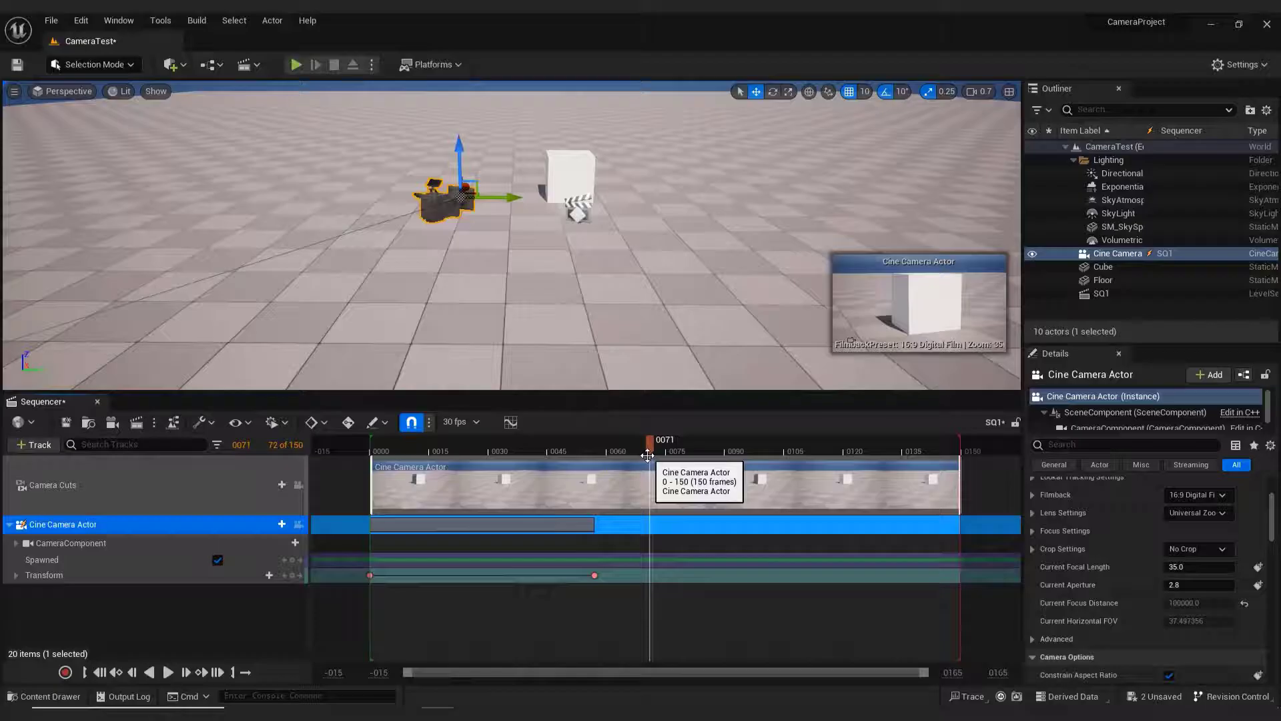
{"action": "left_click_drag", "start_coordinate": [659, 454], "coordinate": [791, 454]}
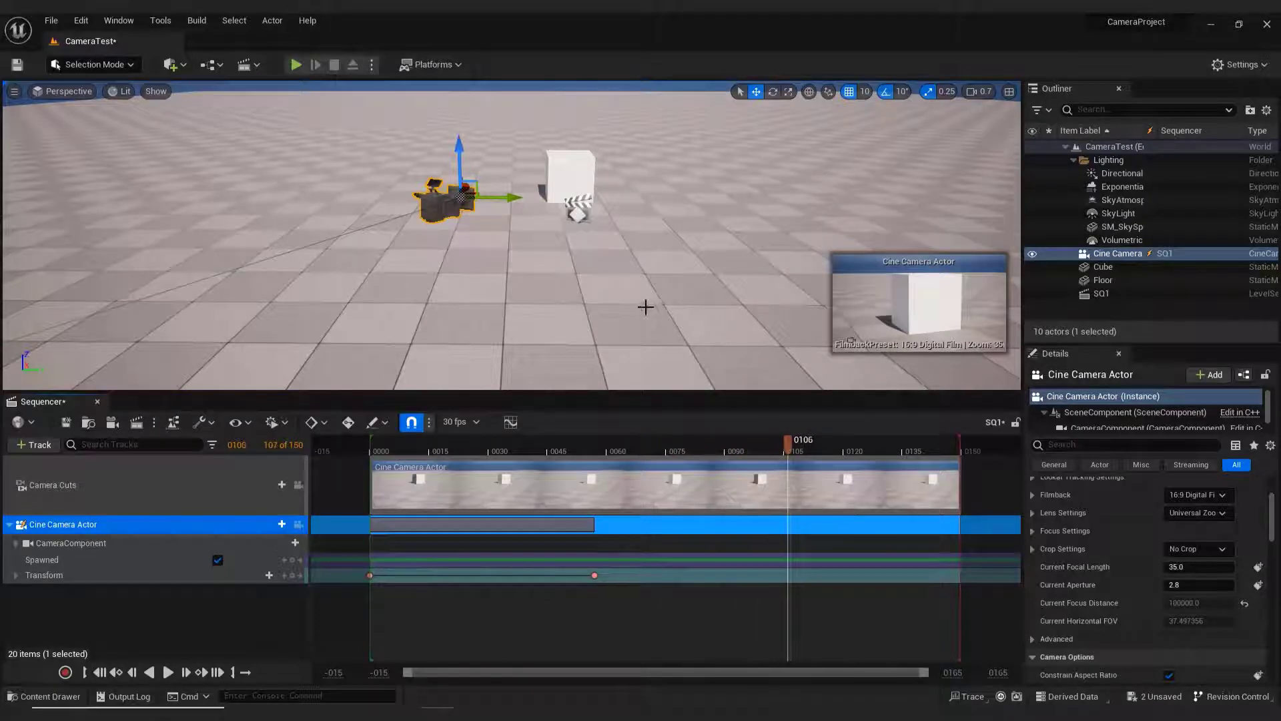
{"action": "right_click_drag", "start_coordinate": [619, 297], "coordinate": [560, 327]}
{"action": "left_click_drag", "start_coordinate": [591, 229], "coordinate": [338, 347]}
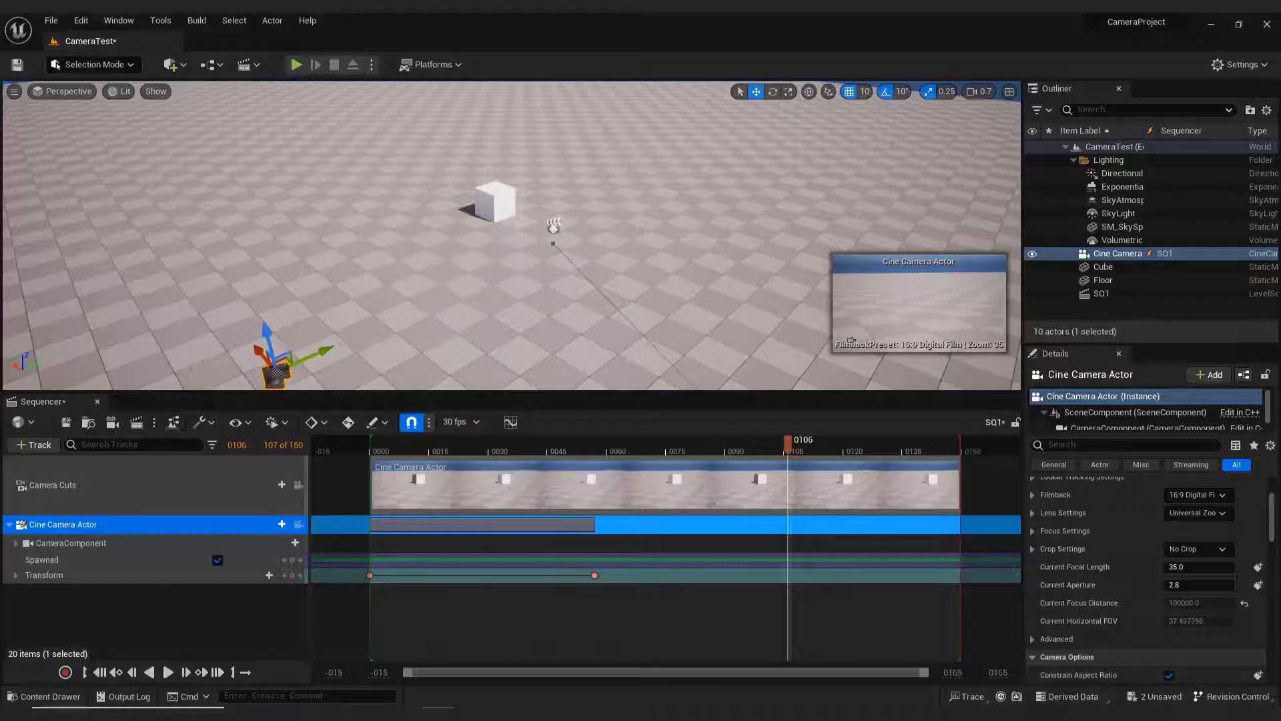
Step: Turn off rotation snapping and rotate the Cine Camera Actor about its vertical axis to face the cube
{"action": "right_click_drag", "start_coordinate": [482, 257], "coordinate": [427, 271]}
{"action": "key", "text": "e"}
{"action": "right_click_drag", "start_coordinate": [558, 279], "coordinate": [501, 285]}
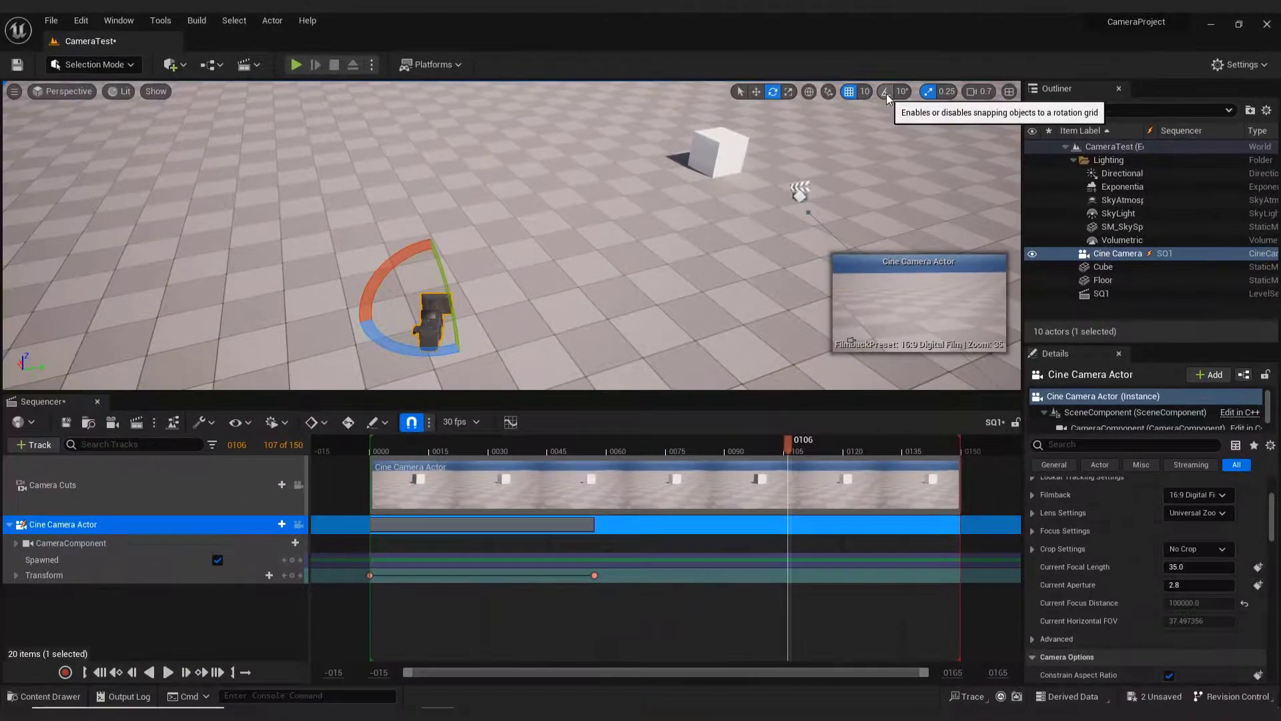
{"action": "mouse_move", "coordinate": [395, 344]}
{"action": "left_mouse_down"}
{"action": "mouse_move", "coordinate": [371, 336]}
{"action": "mouse_move", "coordinate": [396, 340]}
{"action": "left_mouse_up"}
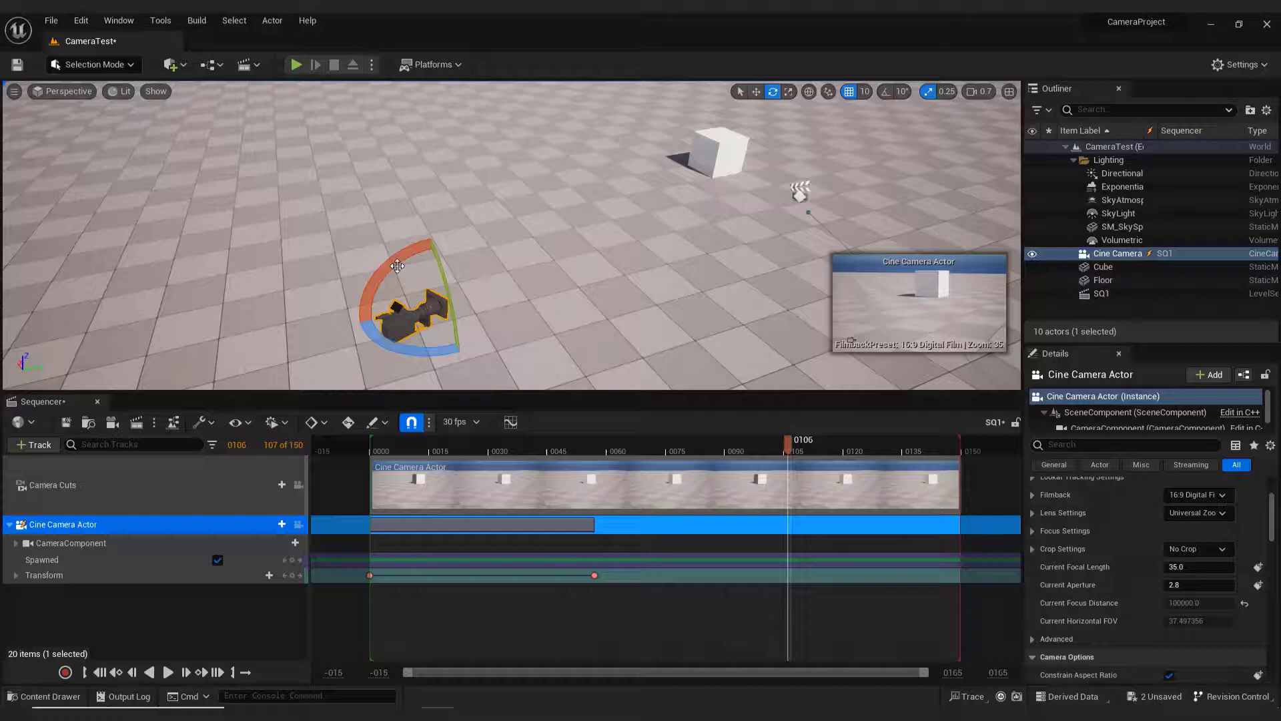
Step: Tilt the Cine Camera Actor to reframe the cube and add a Transform keyframe for it at frame 106
{"action": "left_click_drag", "start_coordinate": [388, 268], "coordinate": [384, 273]}
{"action": "left_click_drag", "start_coordinate": [429, 237], "coordinate": [443, 285]}
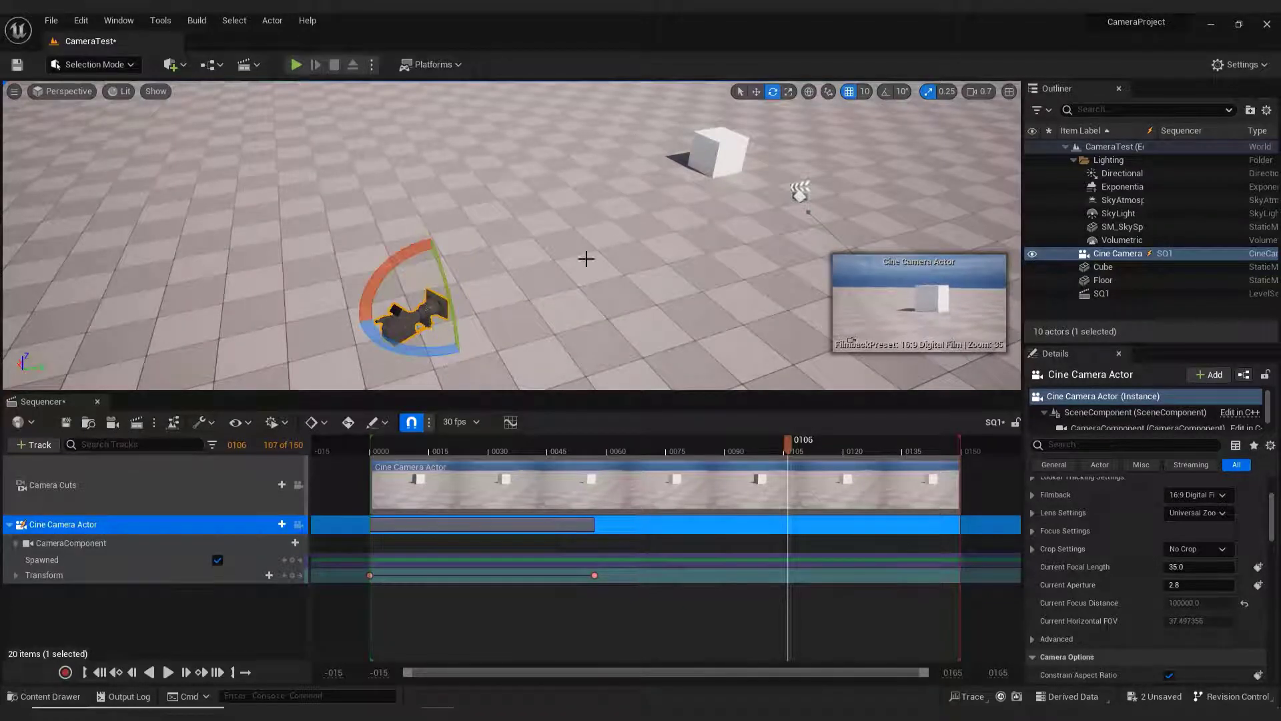
{"action": "left_click", "coordinate": [291, 575]}
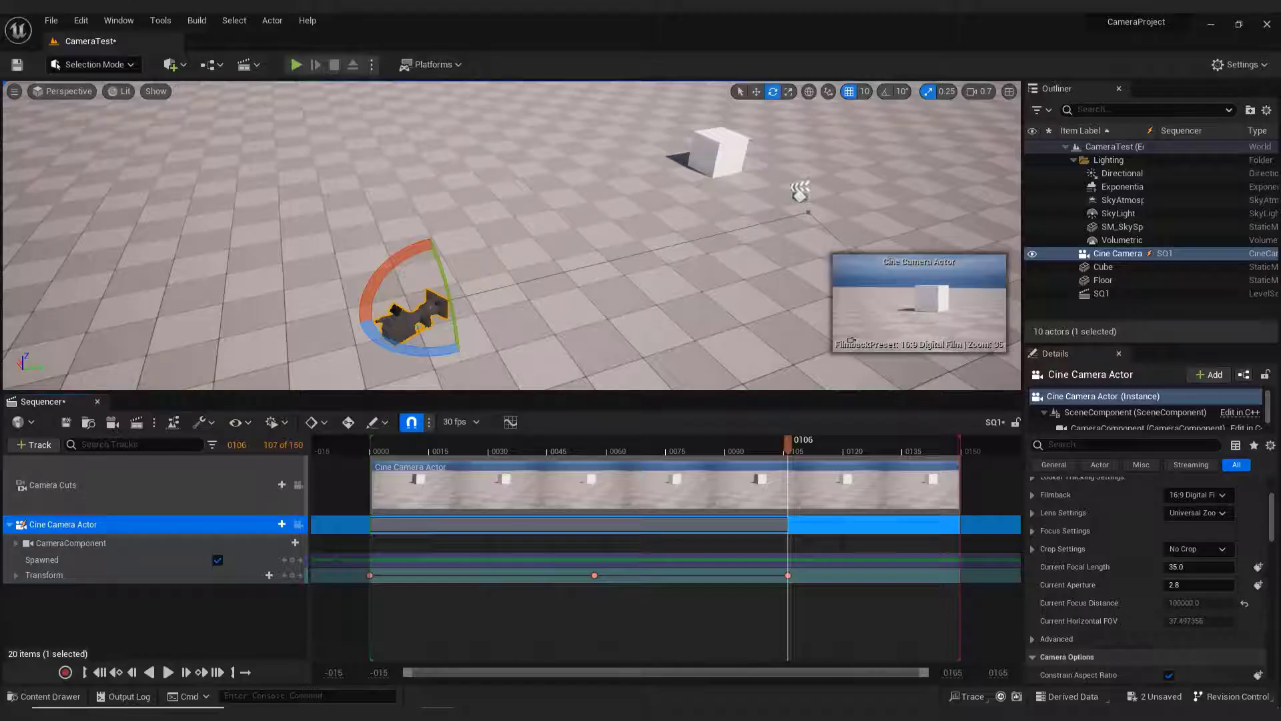
{"action": "left_click", "coordinate": [941, 528]}
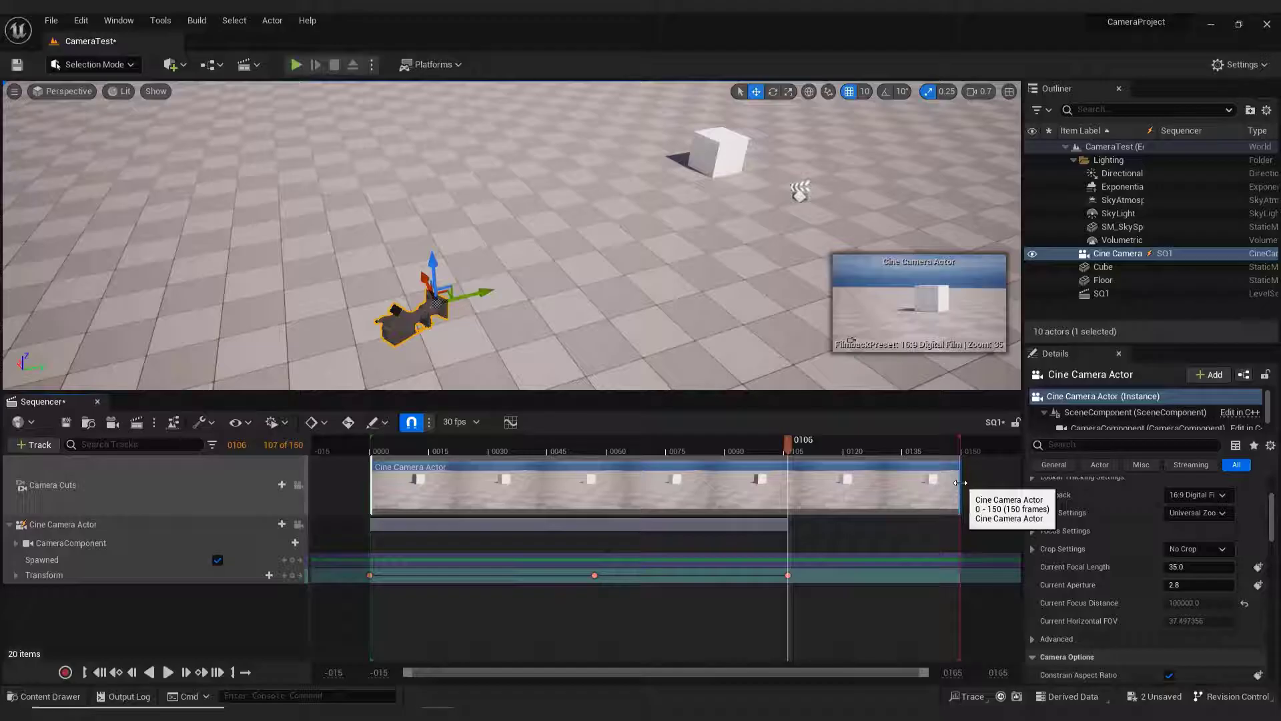
Step: Extend the Cine Camera Actor's camera cut and the sequence's playback end to frame 182
{"action": "left_click_drag", "start_coordinate": [959, 483], "coordinate": [1089, 479]}
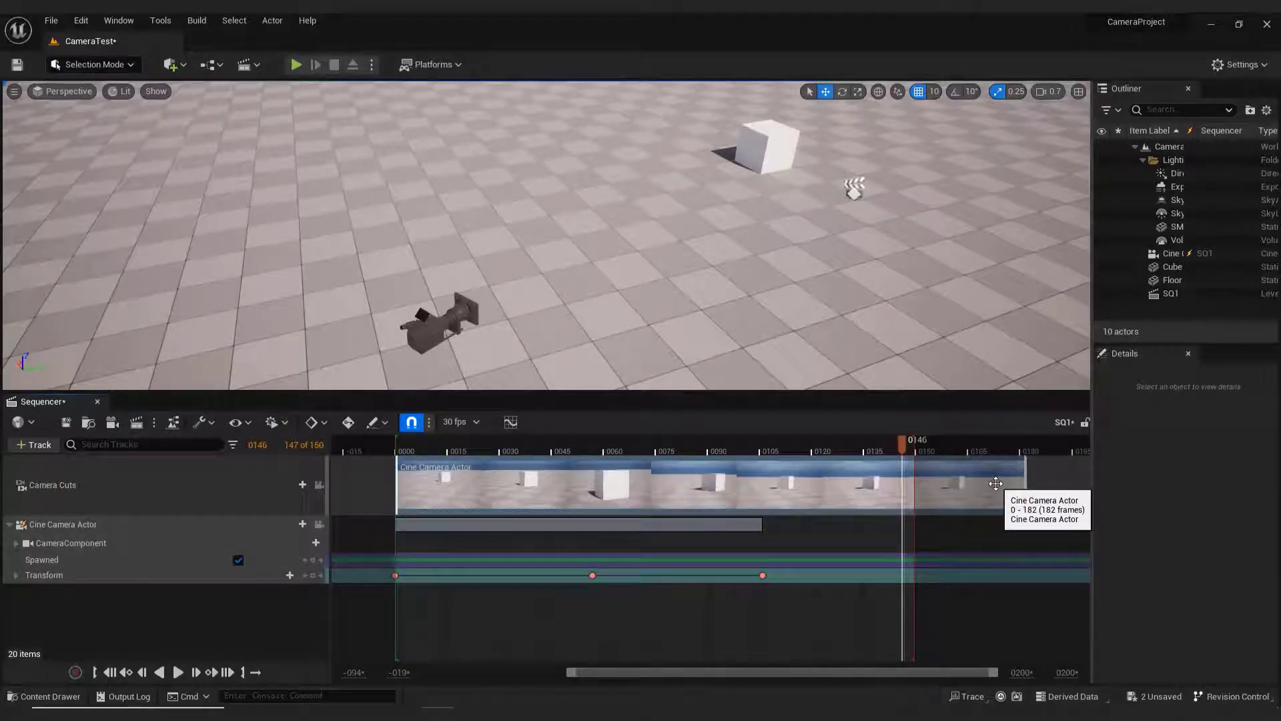
{"action": "left_click_drag", "start_coordinate": [914, 444], "coordinate": [1016, 445]}
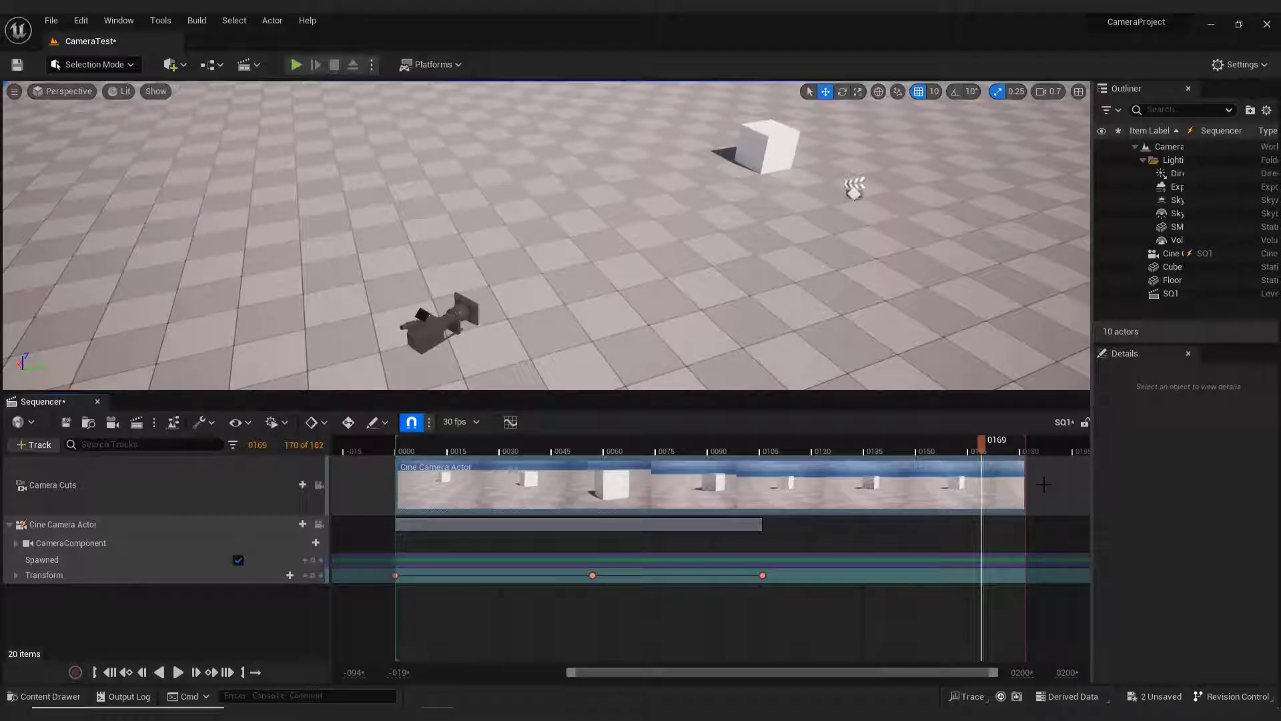
Step: At frame 172, pilot the Cine Camera Actor to a higher, farther view of the cube and add a Transform keyframe
{"action": "left_click_drag", "start_coordinate": [981, 442], "coordinate": [999, 443]}
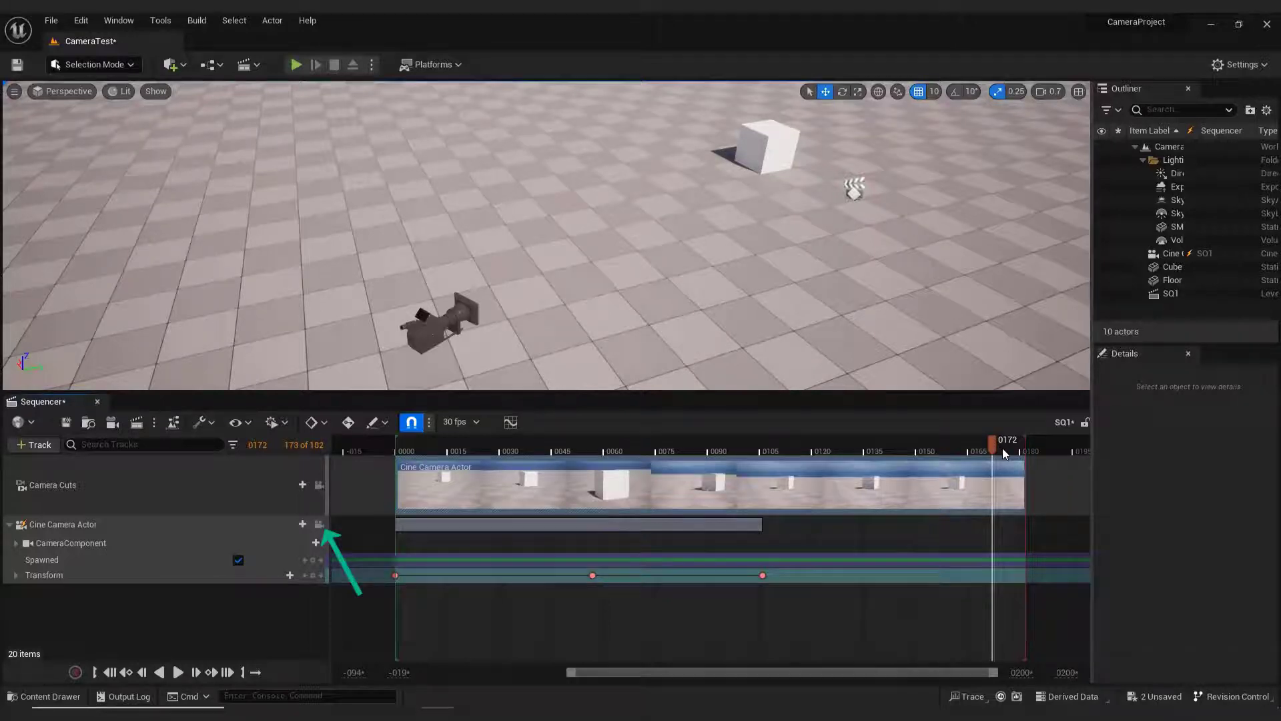
{"action": "left_click", "coordinate": [319, 524]}
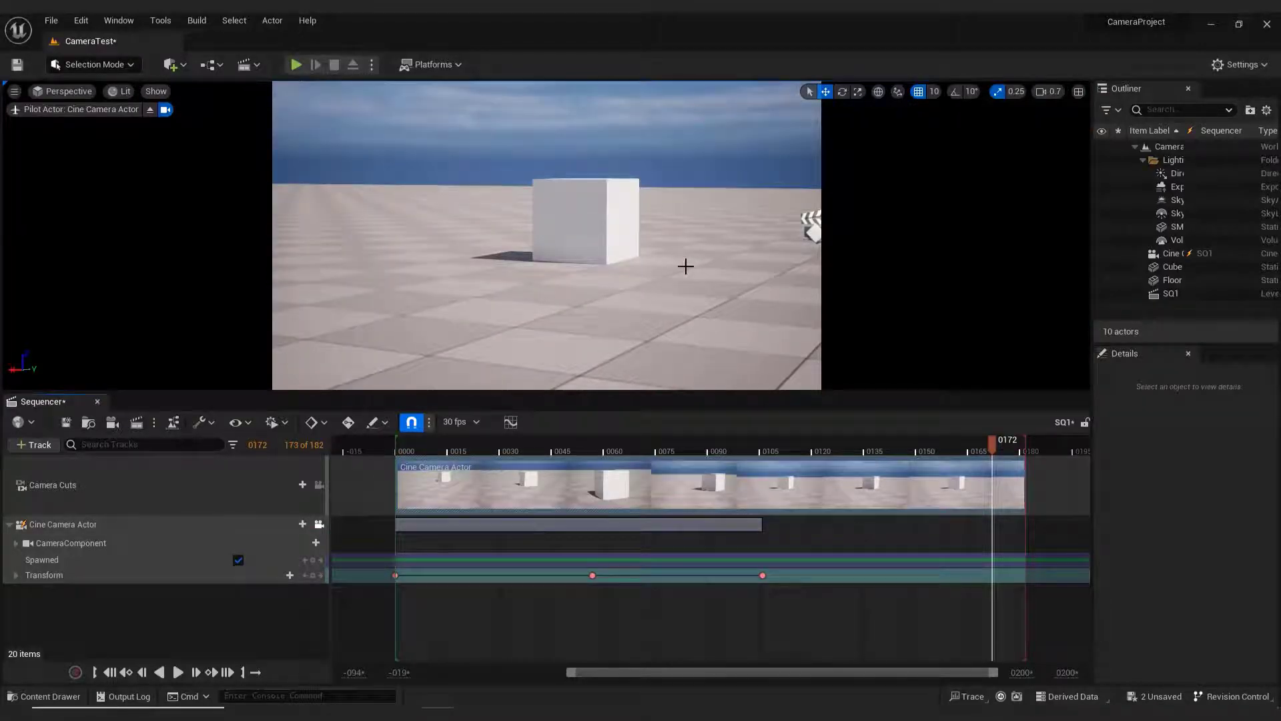
{"action": "mouse_move", "coordinate": [637, 288]}
{"action": "right_mouse_down"}
{"action": "mouse_move", "coordinate": [634, 322]}
{"action": "mouse_move", "coordinate": [639, 305]}
{"action": "right_mouse_up"}
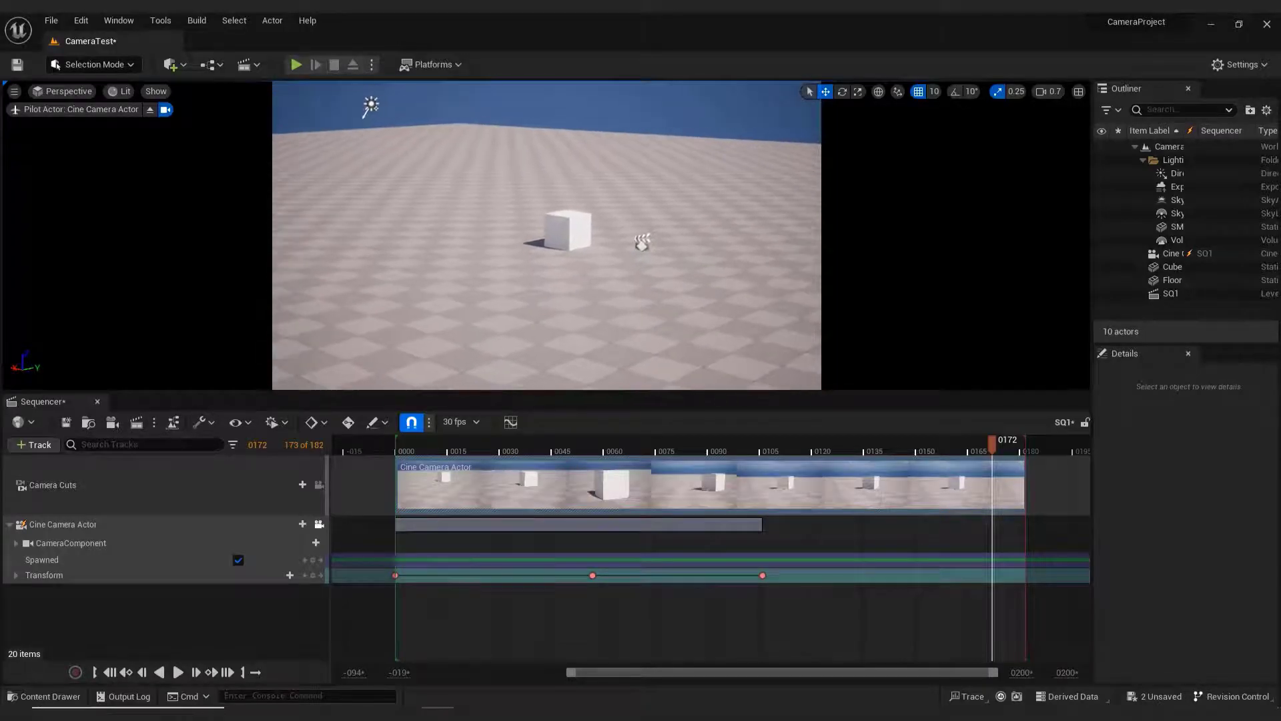
{"action": "left_click", "coordinate": [312, 575]}
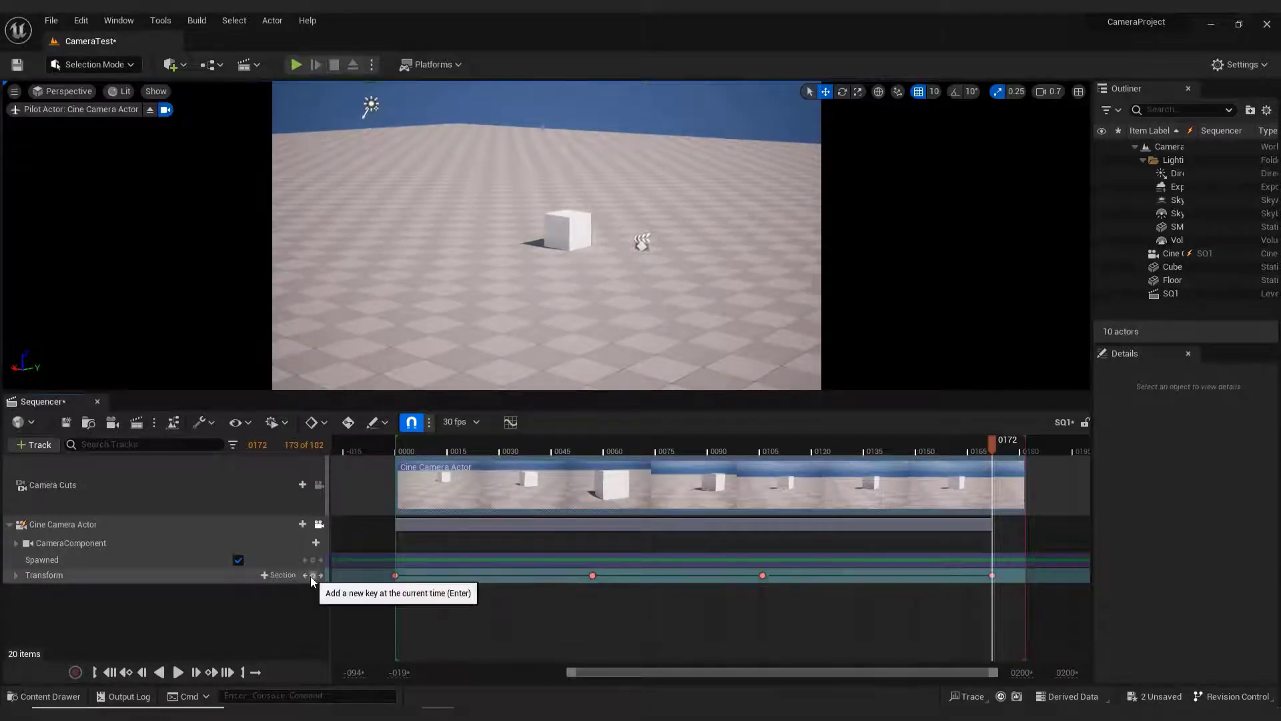
Step: Stop piloting the camera, test-play the level to watch the full camera animation, and end the play session
{"action": "left_click", "coordinate": [320, 525]}
{"action": "right_click_drag", "start_coordinate": [706, 265], "coordinate": [654, 257]}
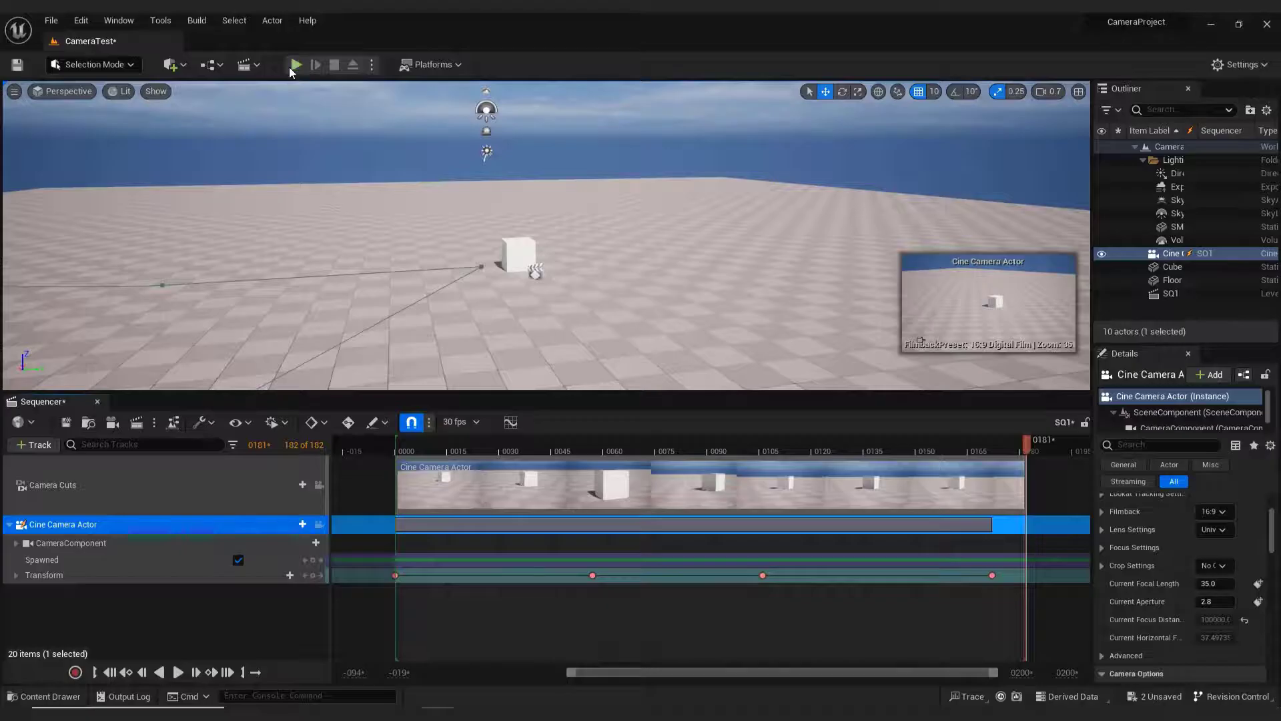
{"action": "left_click", "coordinate": [294, 66]}
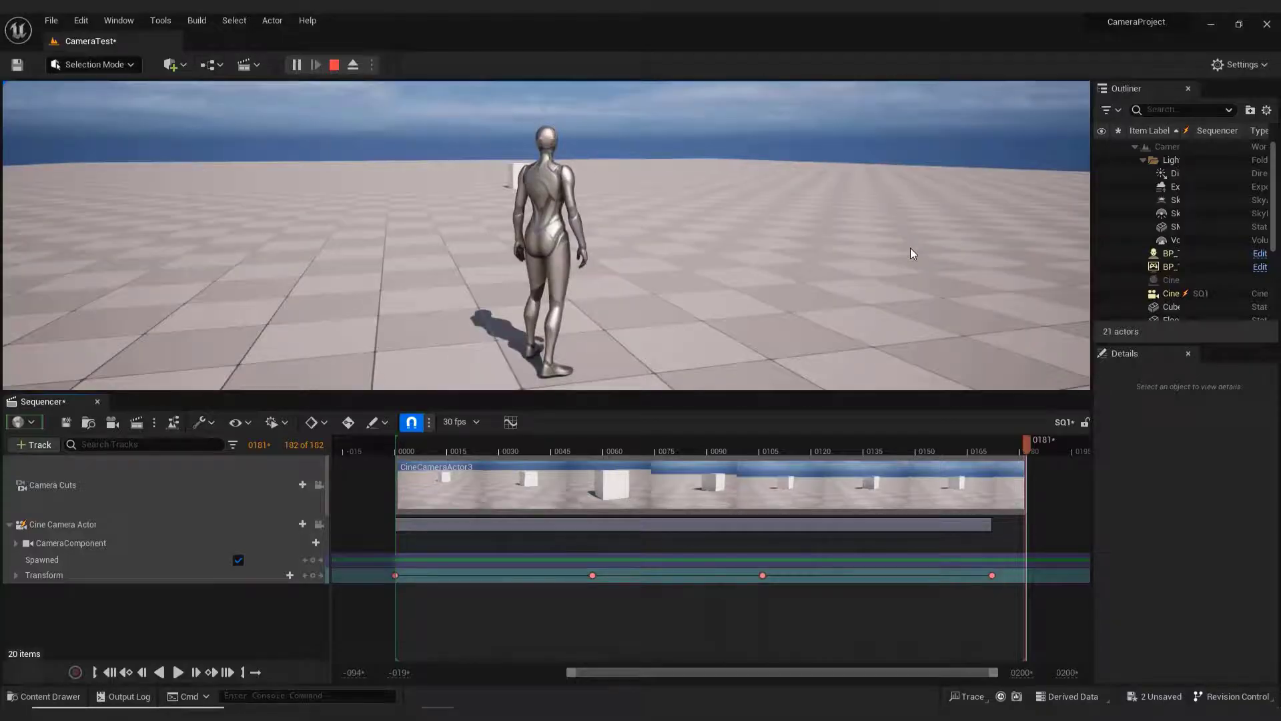
{"action": "left_click", "coordinate": [332, 66]}
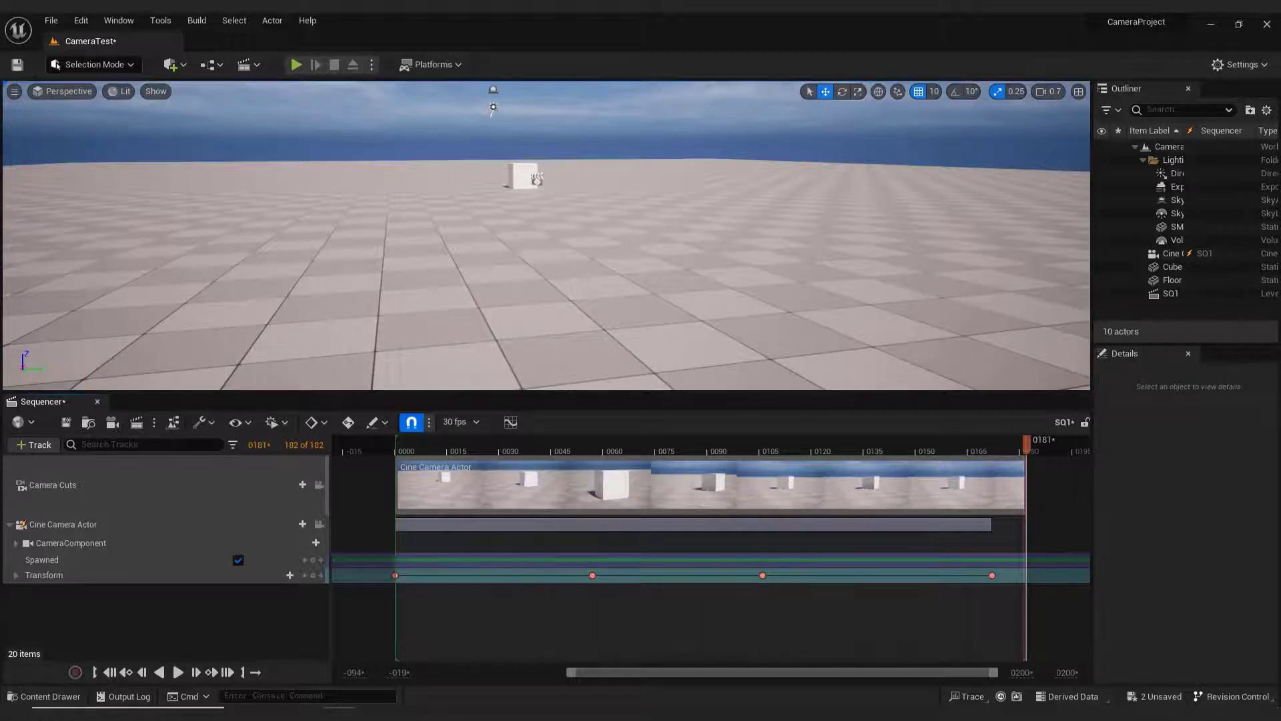
Step: Set the CameraComponent's focus method to Tracking with the Cube as the actor to track
{"action": "left_click", "coordinate": [66, 543]}
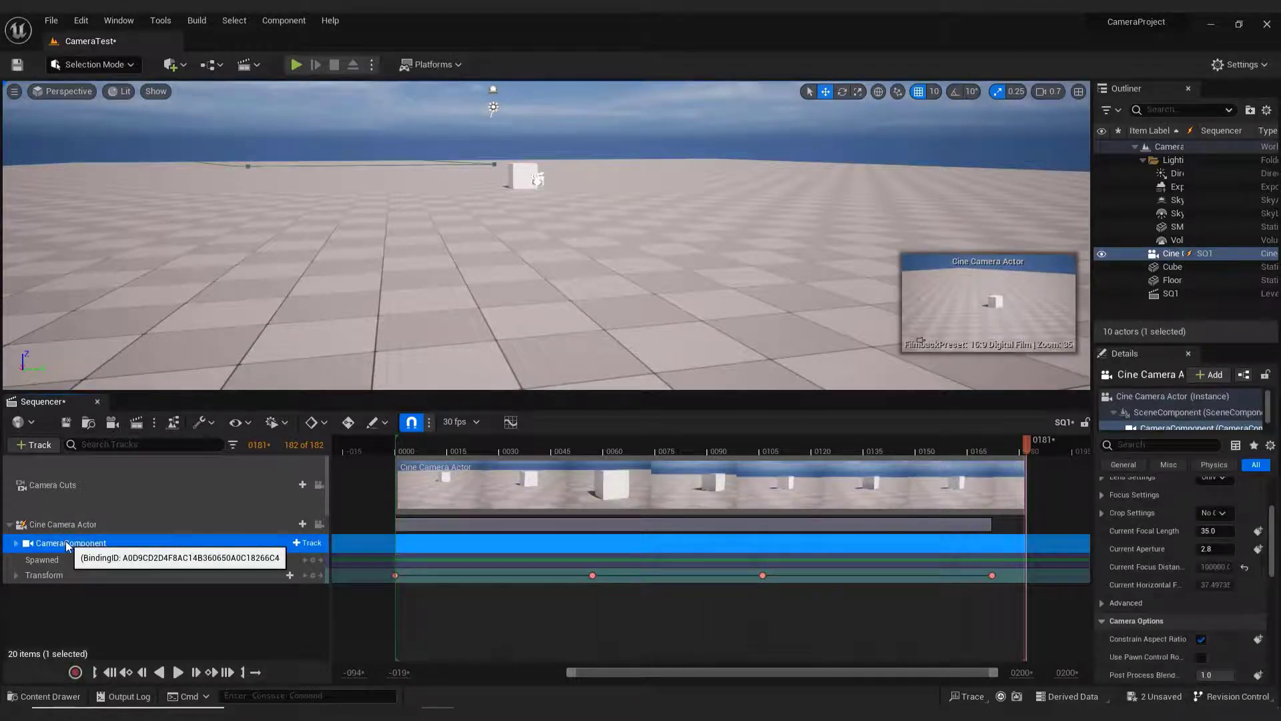
{"action": "left_click_drag", "start_coordinate": [1092, 534], "coordinate": [1005, 534]}
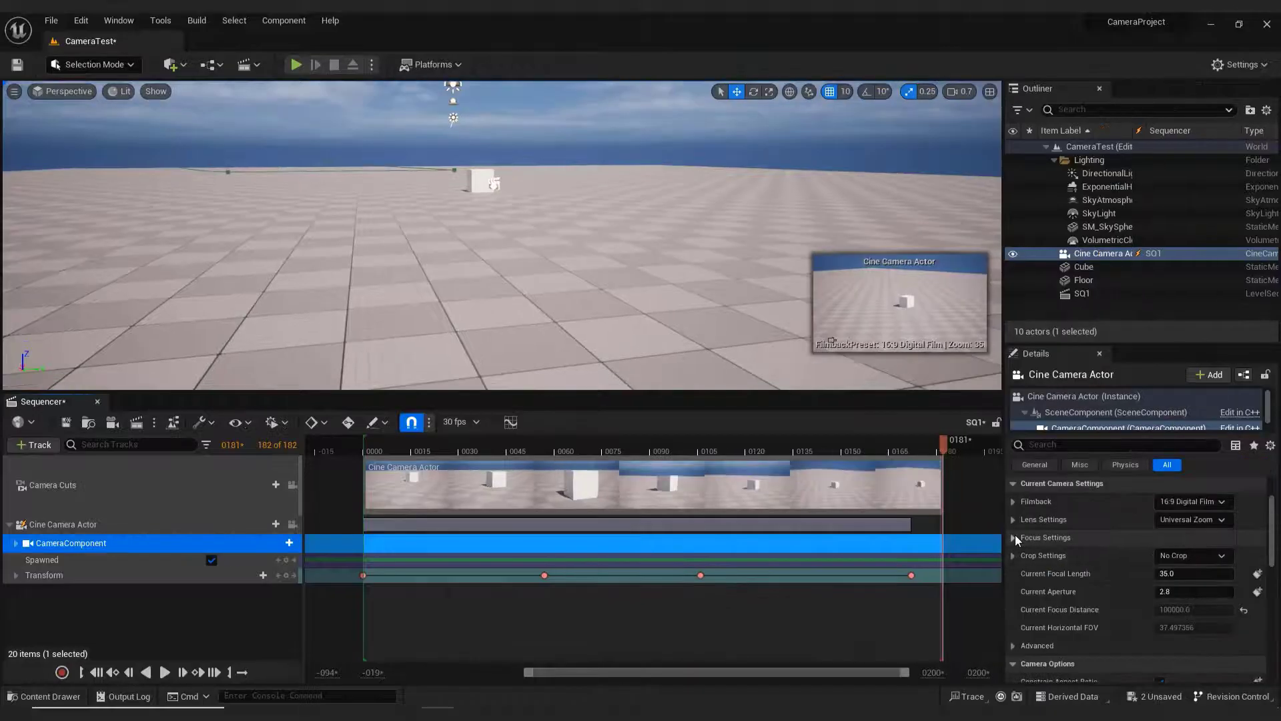
{"action": "left_click", "coordinate": [1013, 538]}
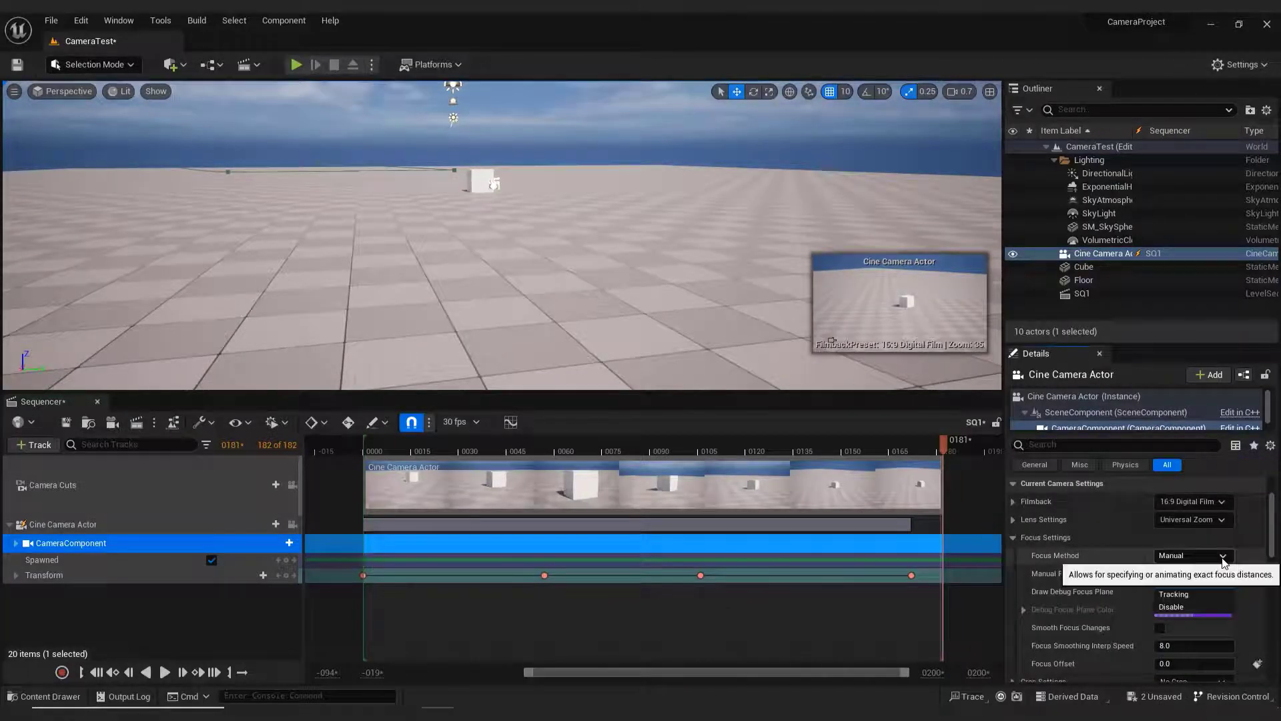
{"action": "left_click", "coordinate": [1191, 555]}
{"action": "left_click", "coordinate": [1195, 591]}
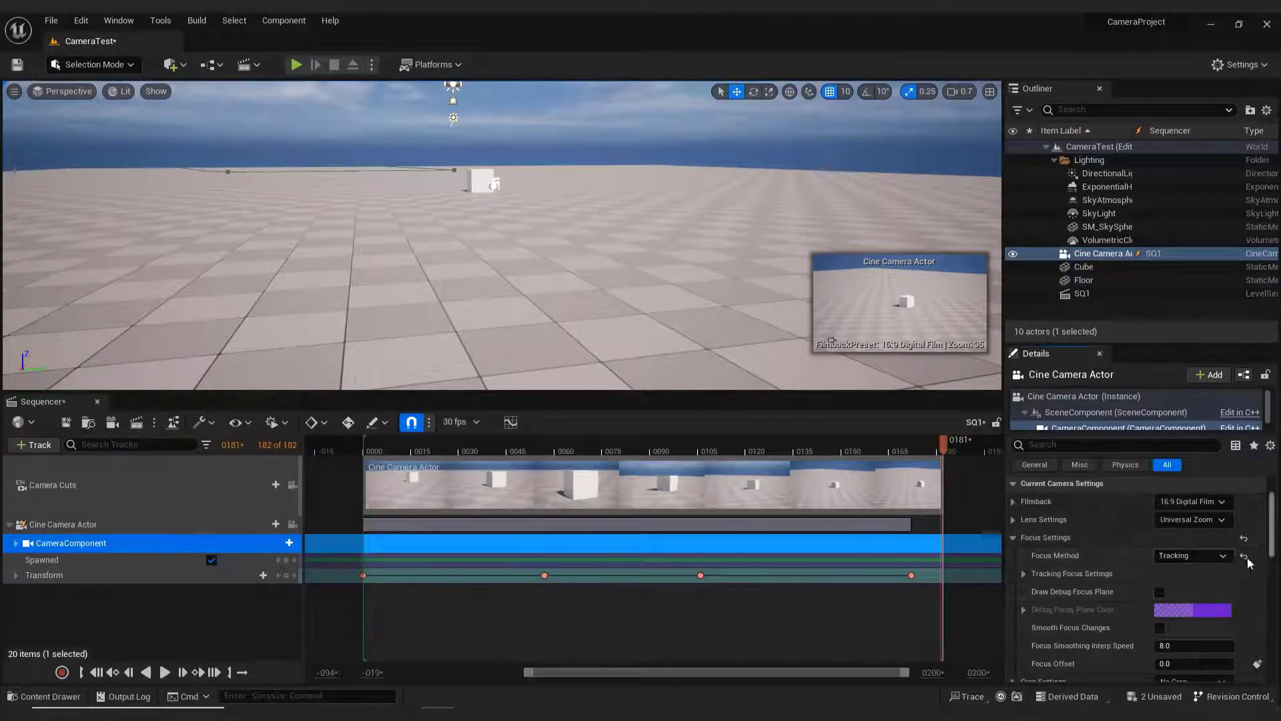
{"action": "left_click", "coordinate": [1024, 573]}
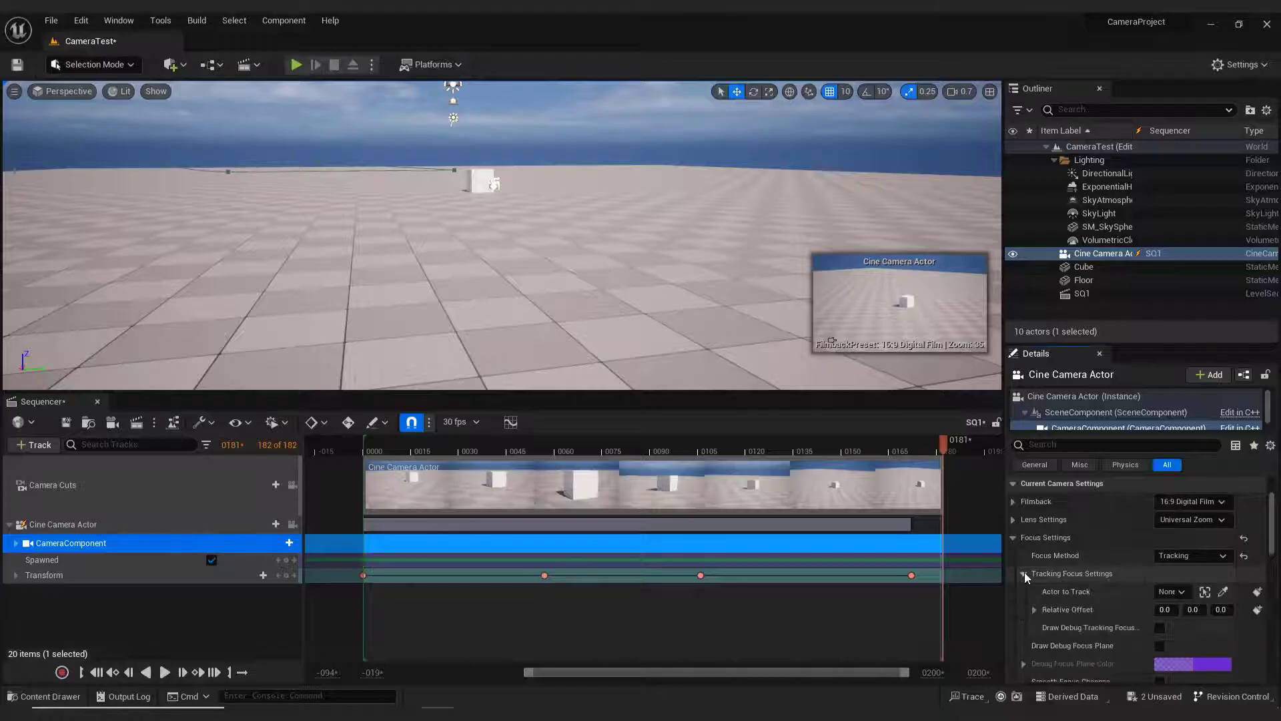
{"action": "left_click", "coordinate": [1174, 592]}
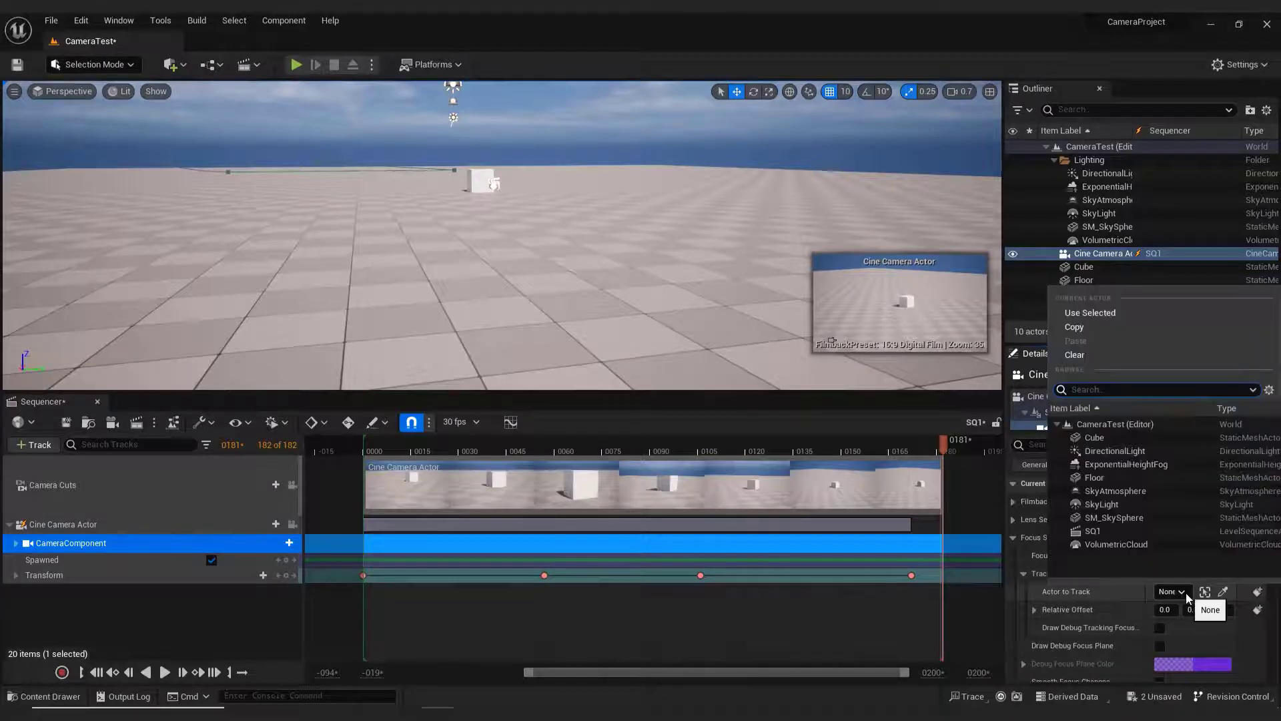
{"action": "left_click", "coordinate": [1102, 439]}
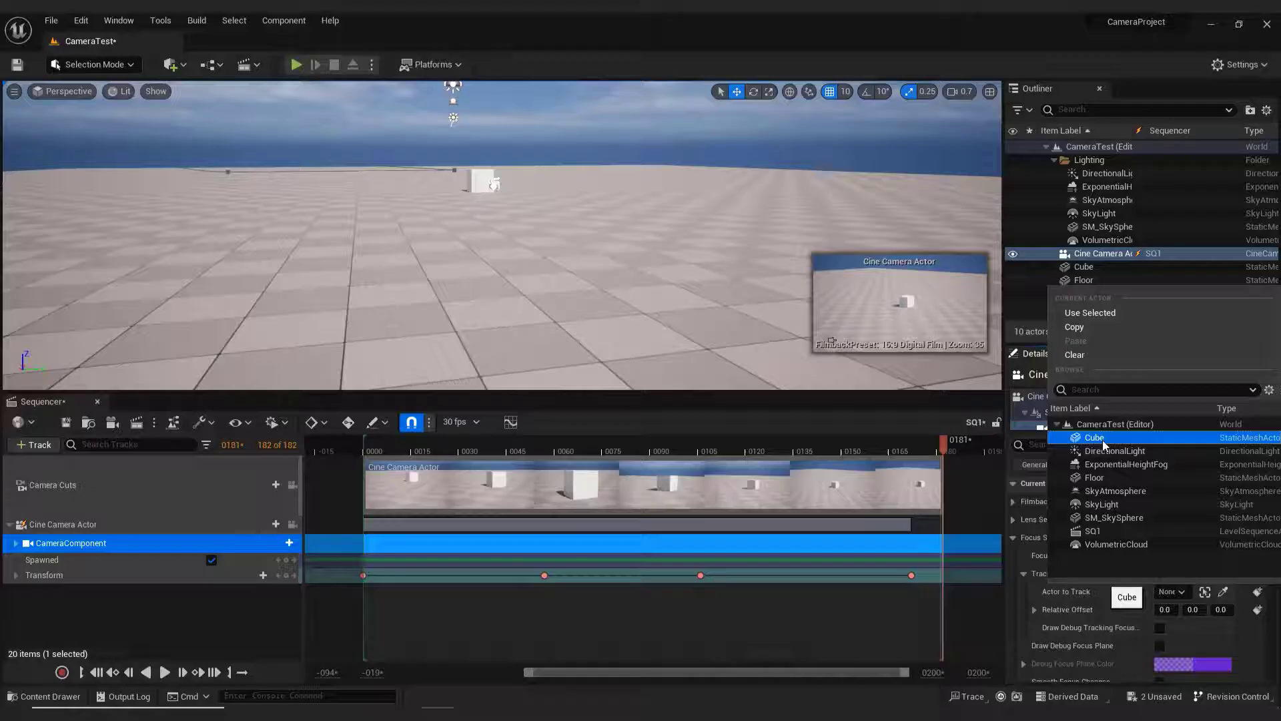
{"action": "left_click", "coordinate": [1102, 439]}
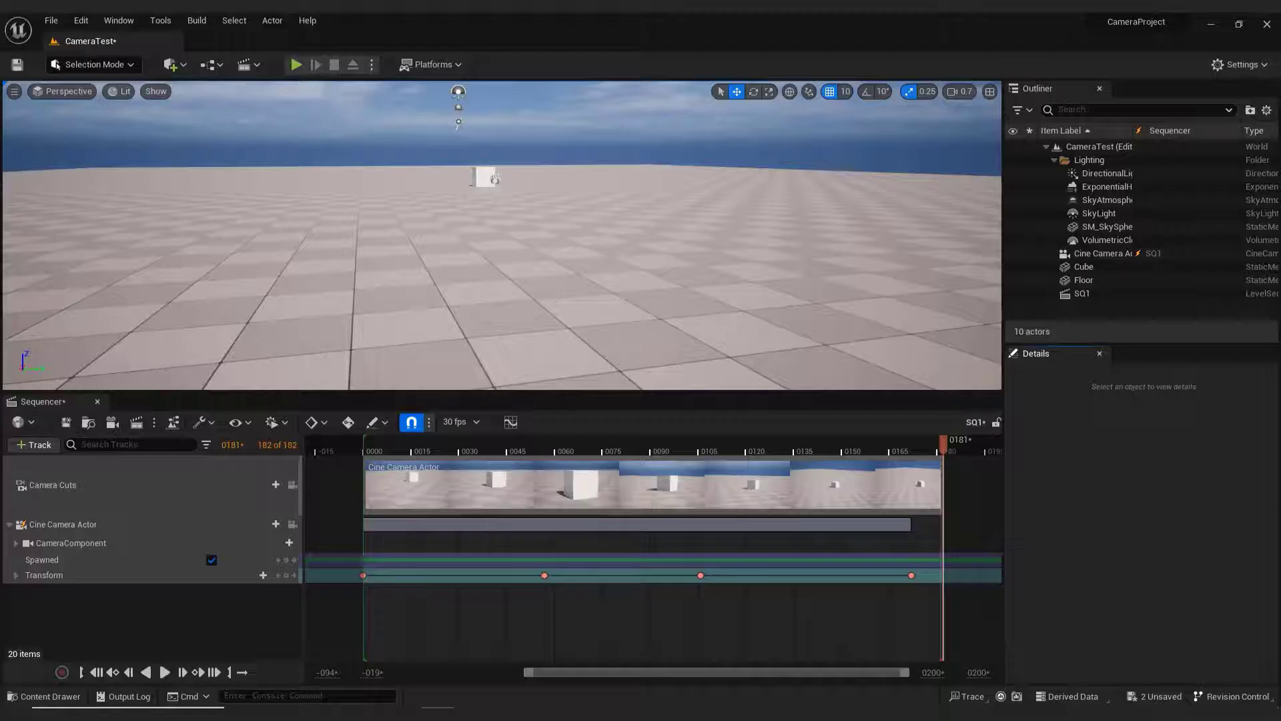
Step: Configure the sequence's movie render as Video Sequence (avi) at 1280 x 720 (16:9), saved to the desktop folder UE5 Output directory
{"action": "left_click", "coordinate": [131, 422]}
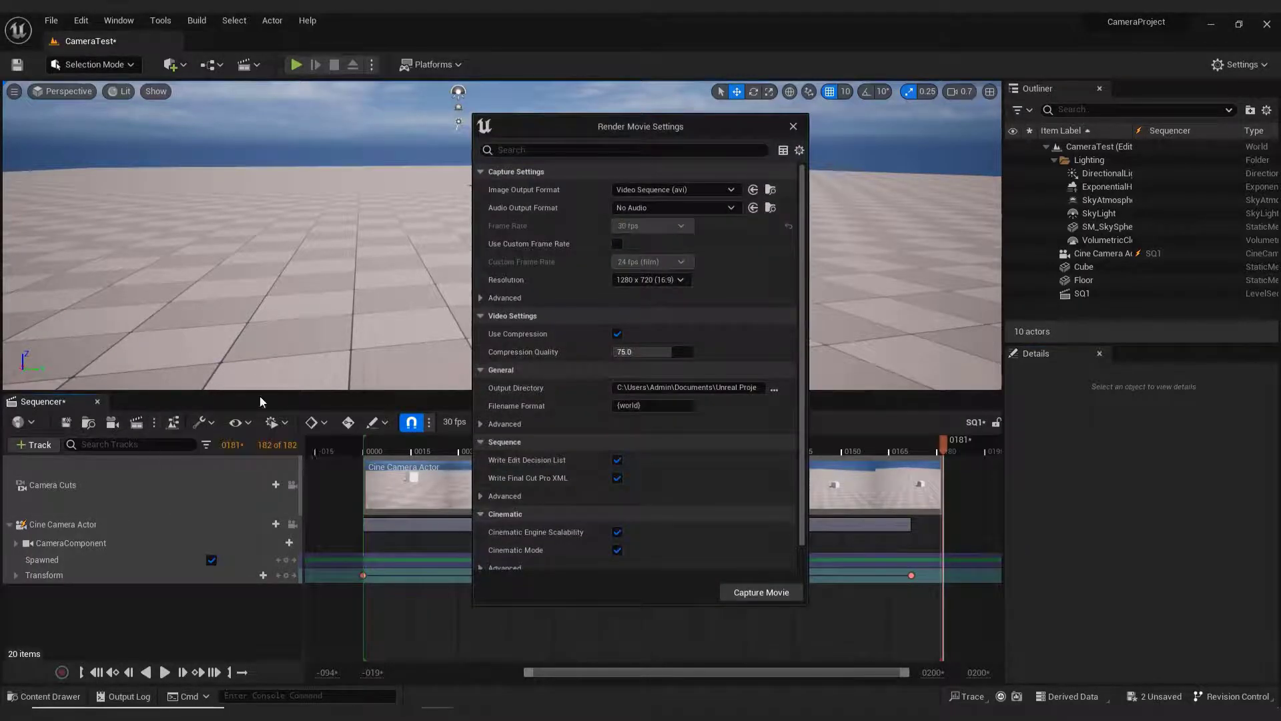
{"action": "left_click", "coordinate": [732, 189]}
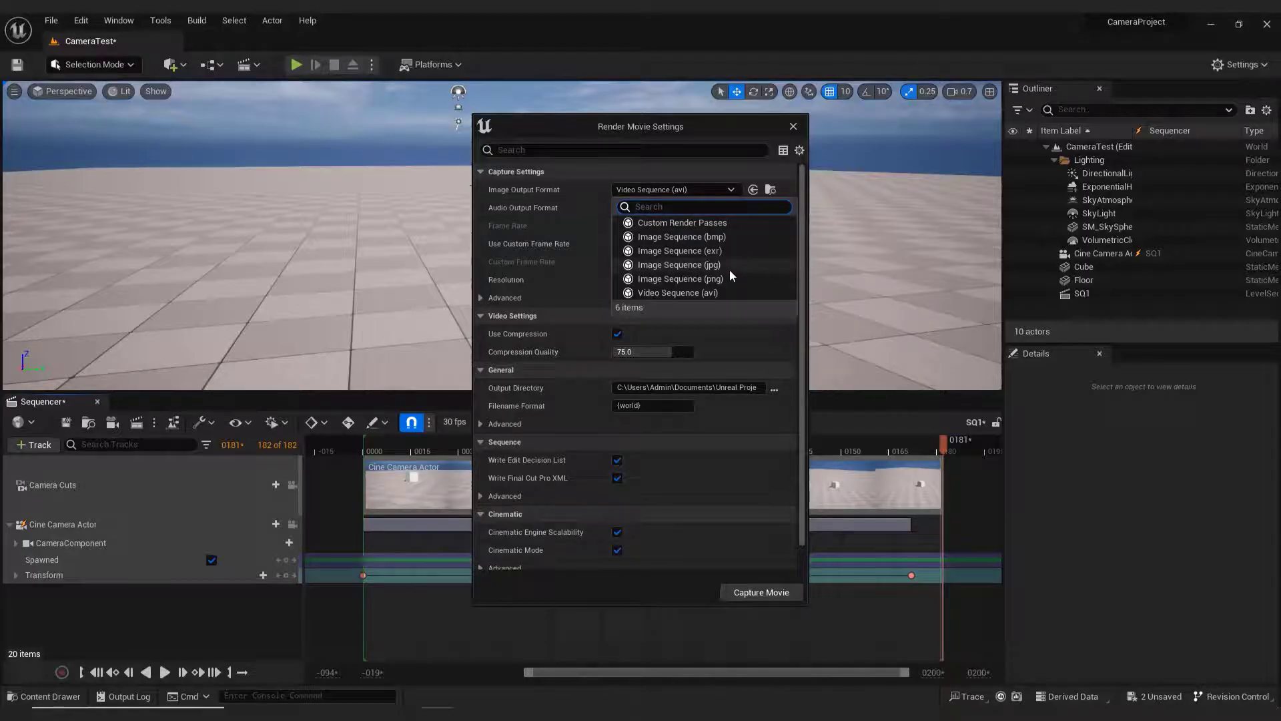
{"action": "key", "text": "Escape"}
{"action": "left_click", "coordinate": [681, 281]}
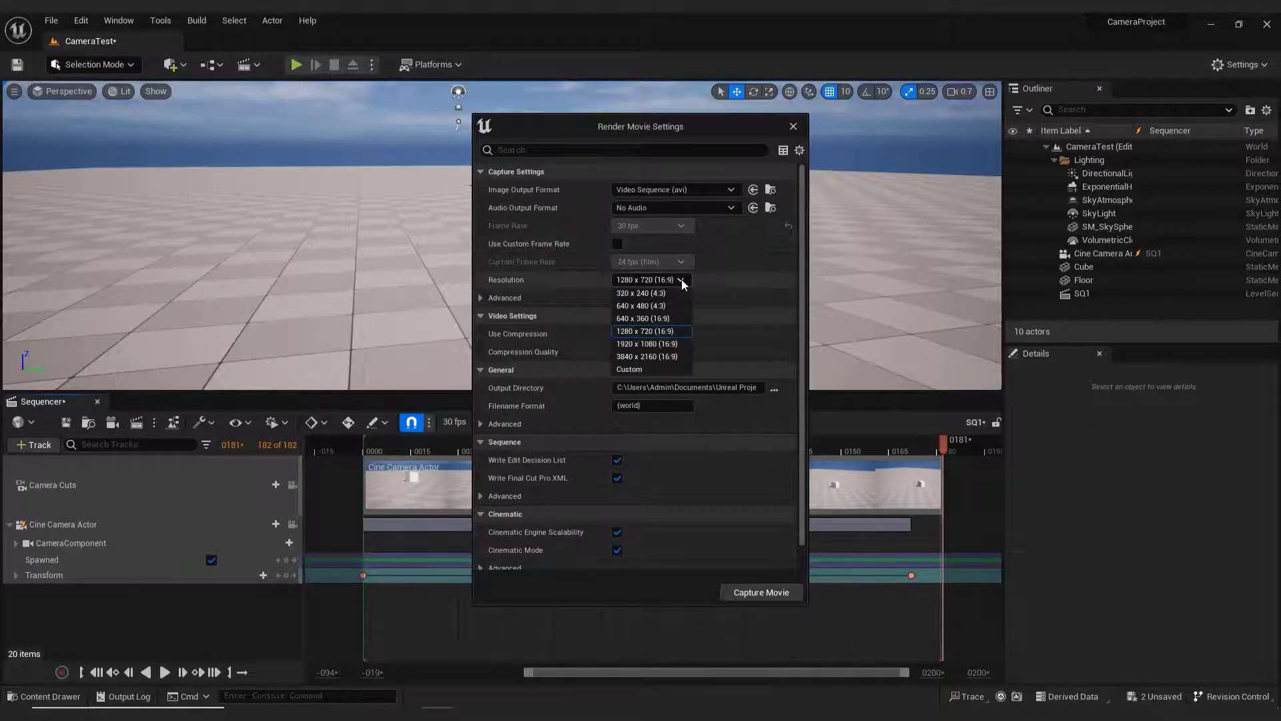
{"action": "left_click", "coordinate": [644, 333]}
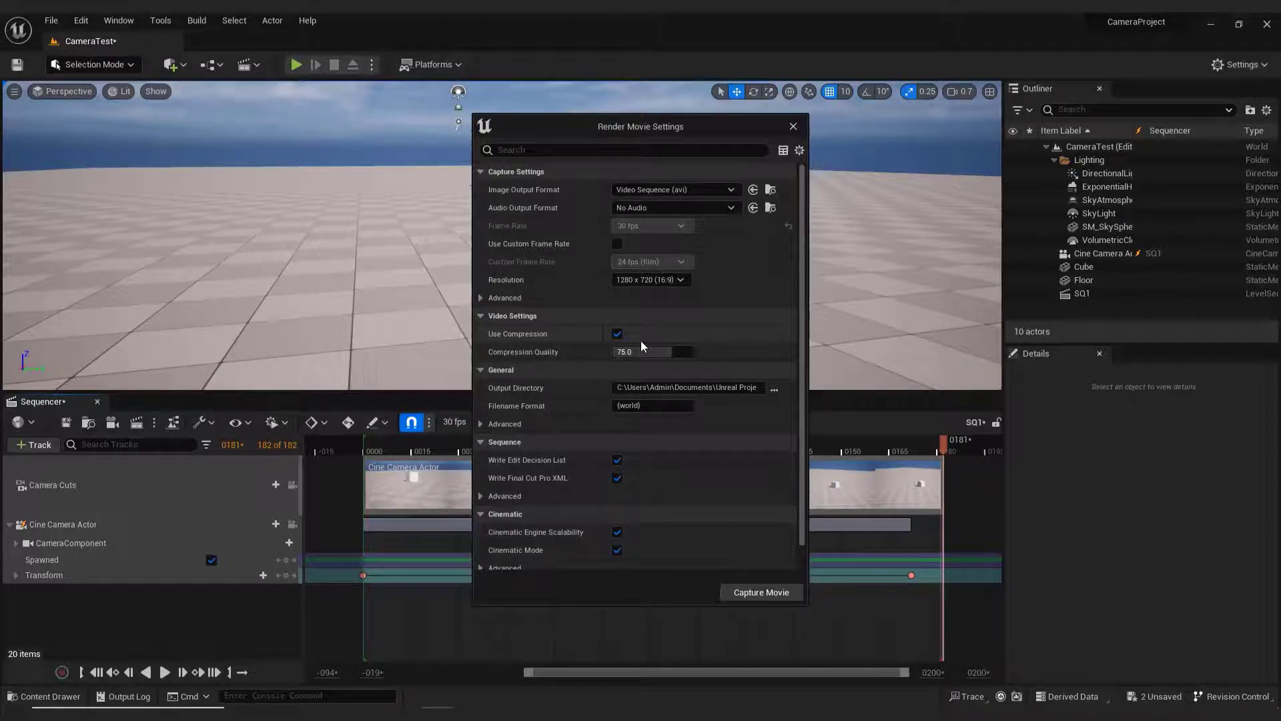
{"action": "left_click", "coordinate": [772, 388]}
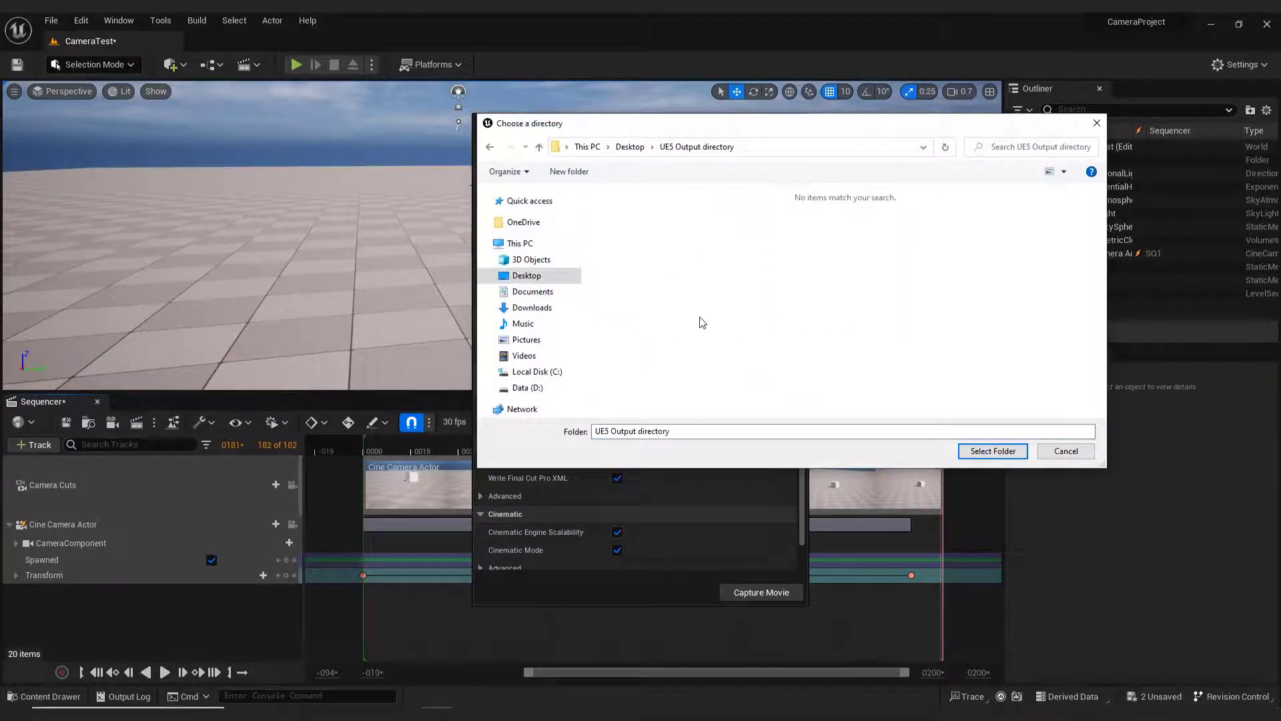
{"action": "left_click", "coordinate": [994, 451]}
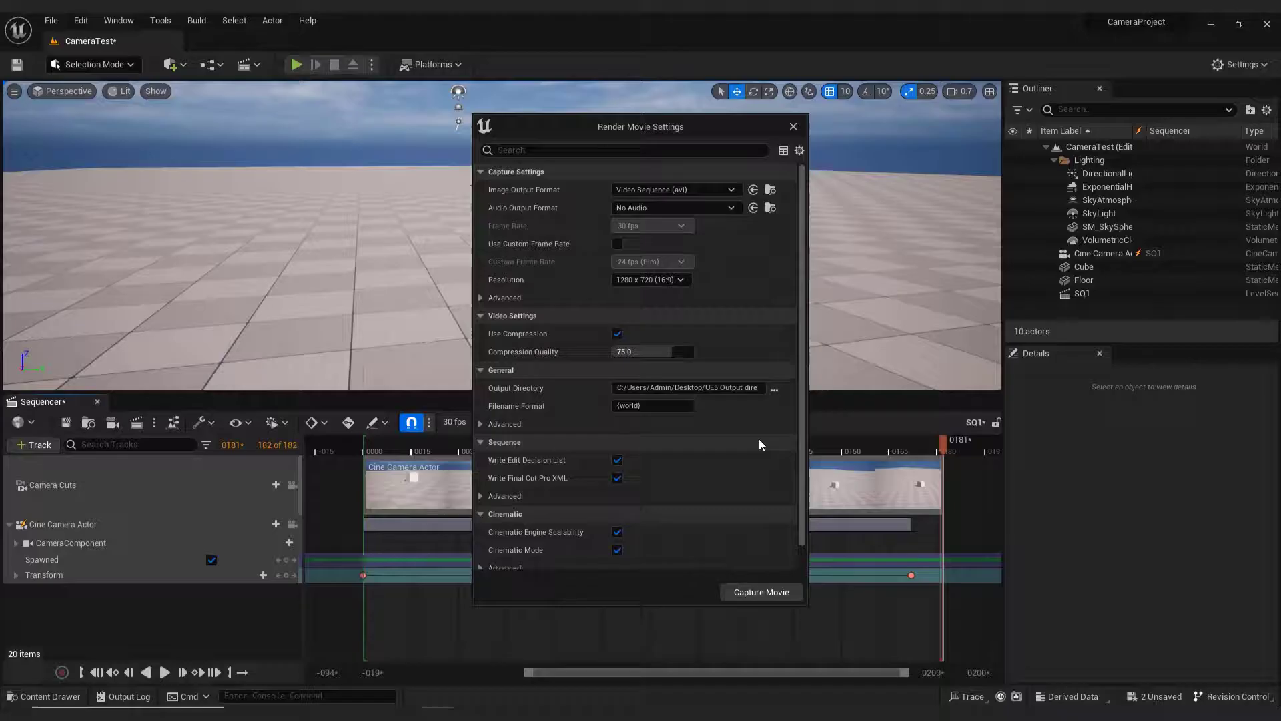
Step: Capture the movie and open the folder containing the rendered video
{"action": "left_click", "coordinate": [756, 593]}
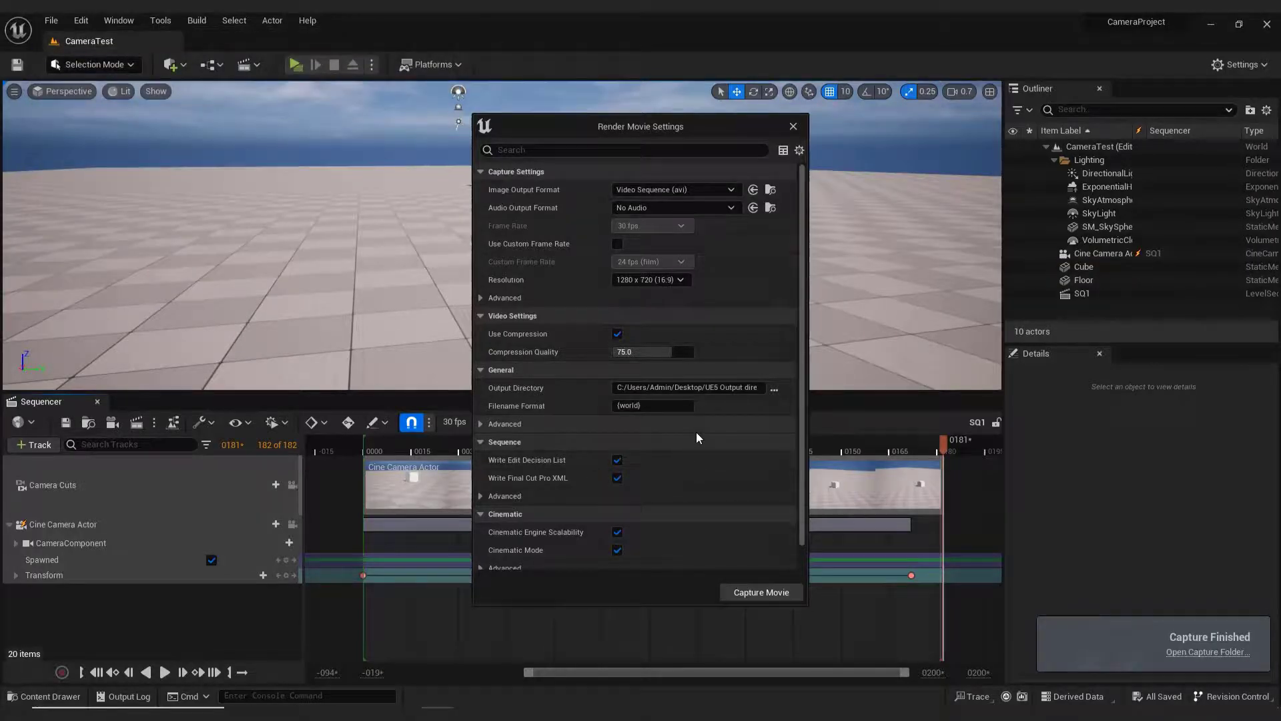
{"action": "left_click", "coordinate": [1215, 653]}
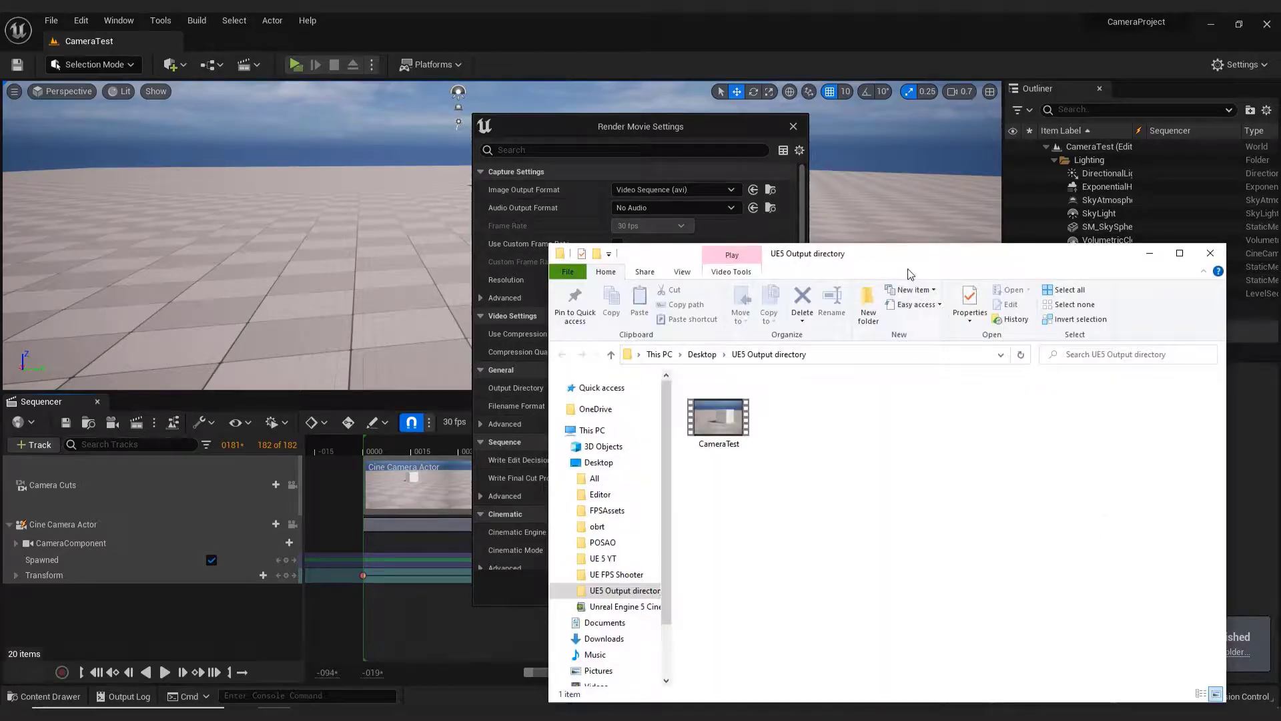